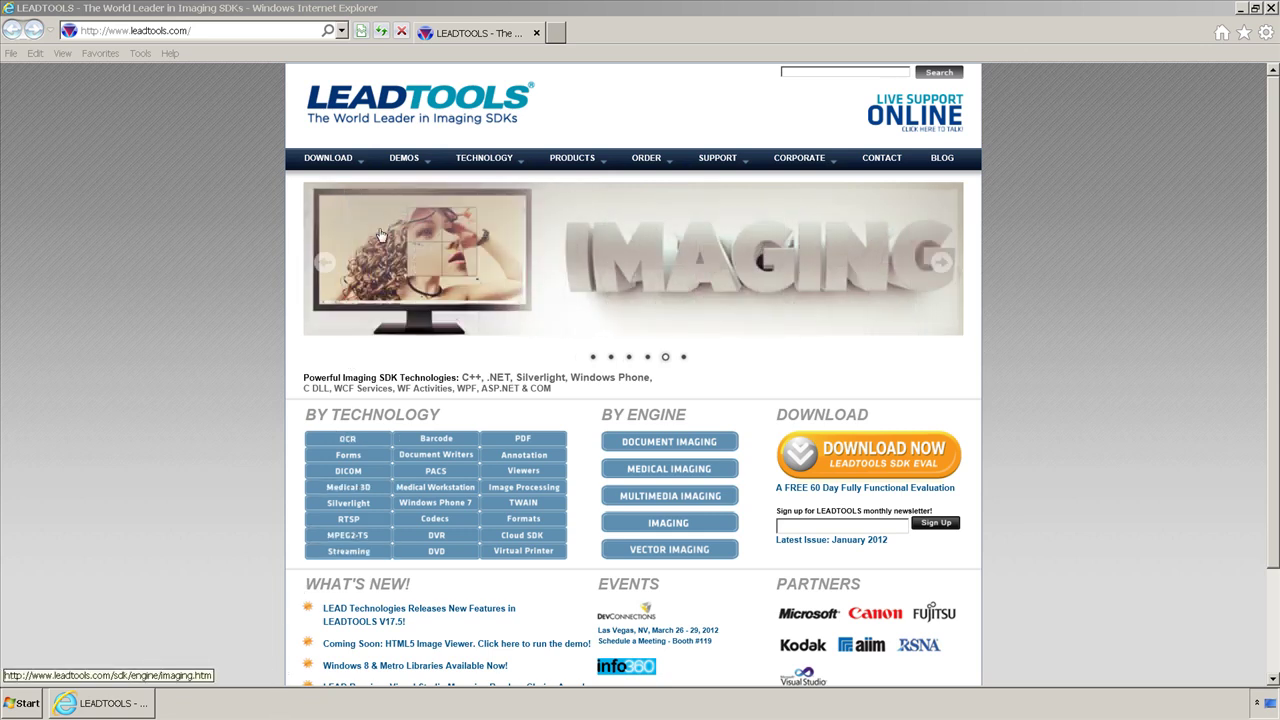
- Open the HTML5 Image Viewer Demo from the DEMOS menu and run it online in a new tab
mouse_move(404, 160)
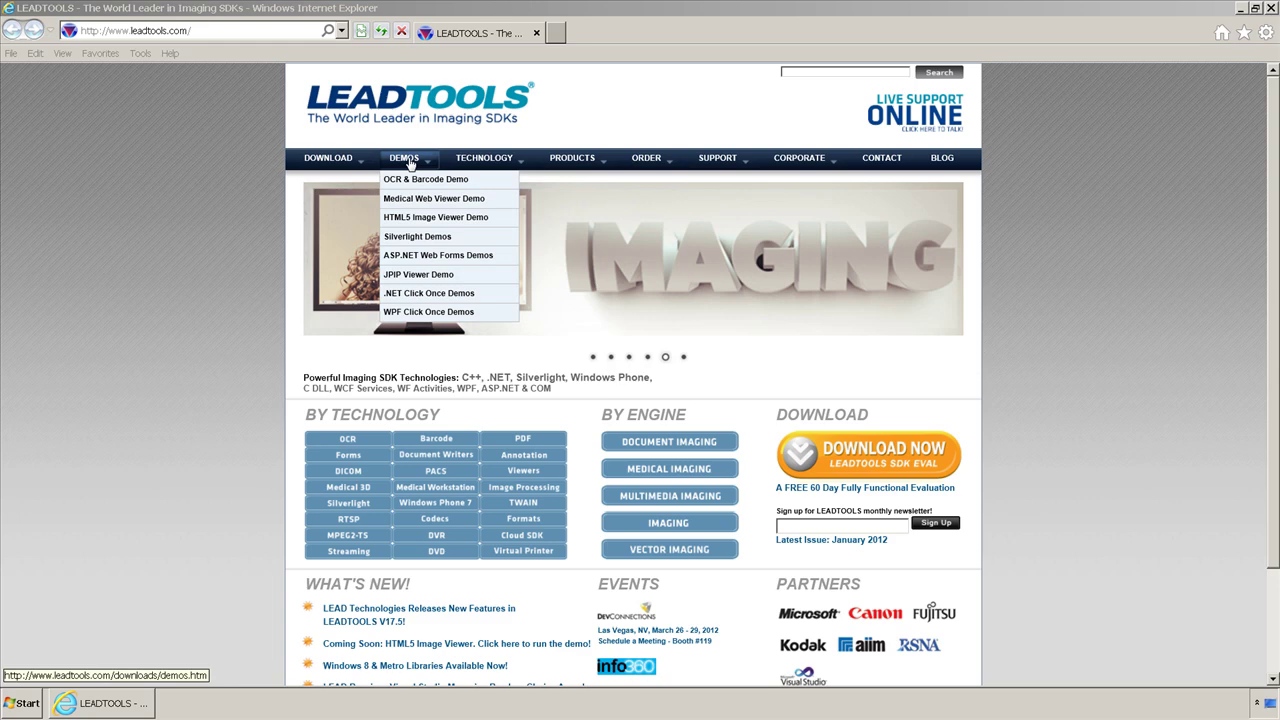
click(421, 218)
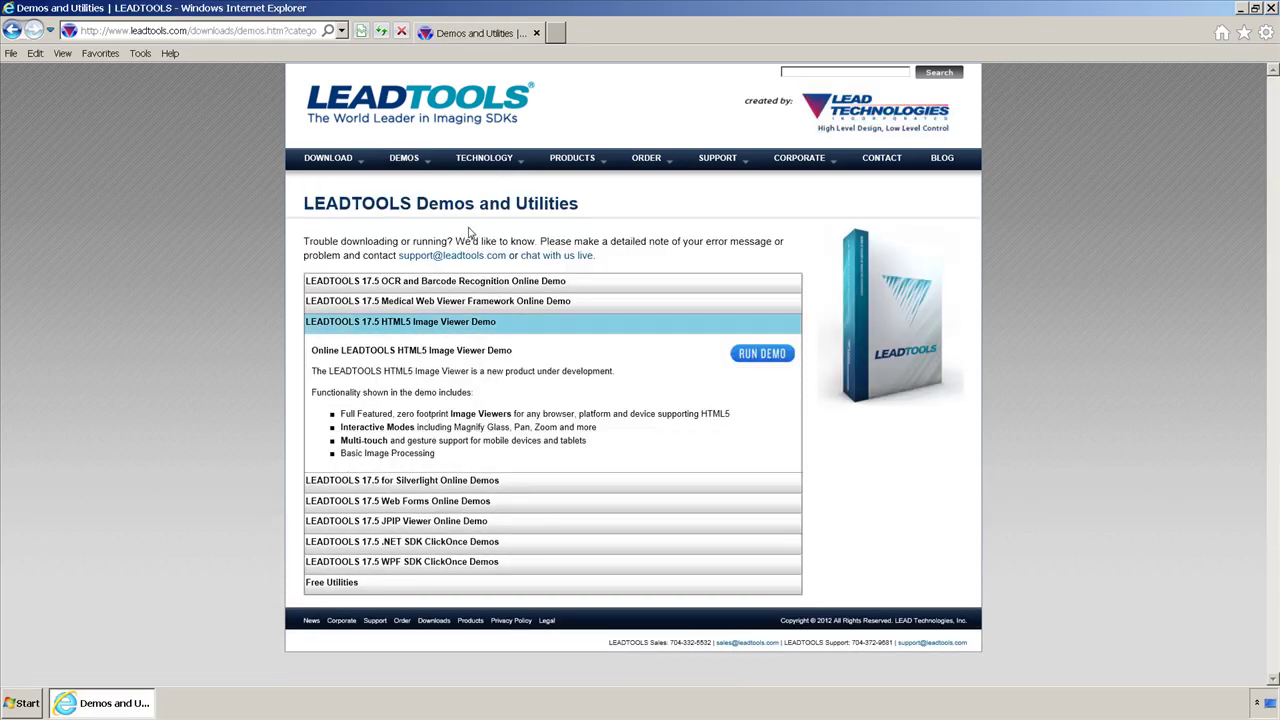
click(753, 355)
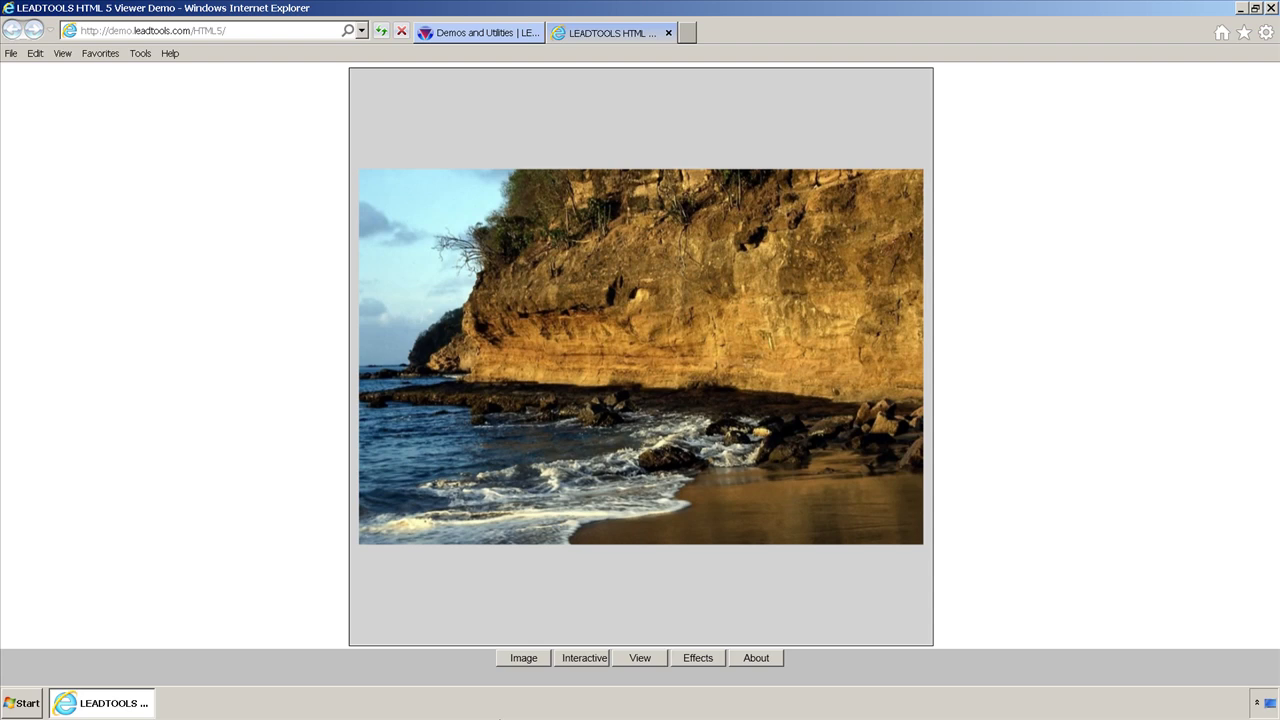
click(524, 658)
click(678, 320)
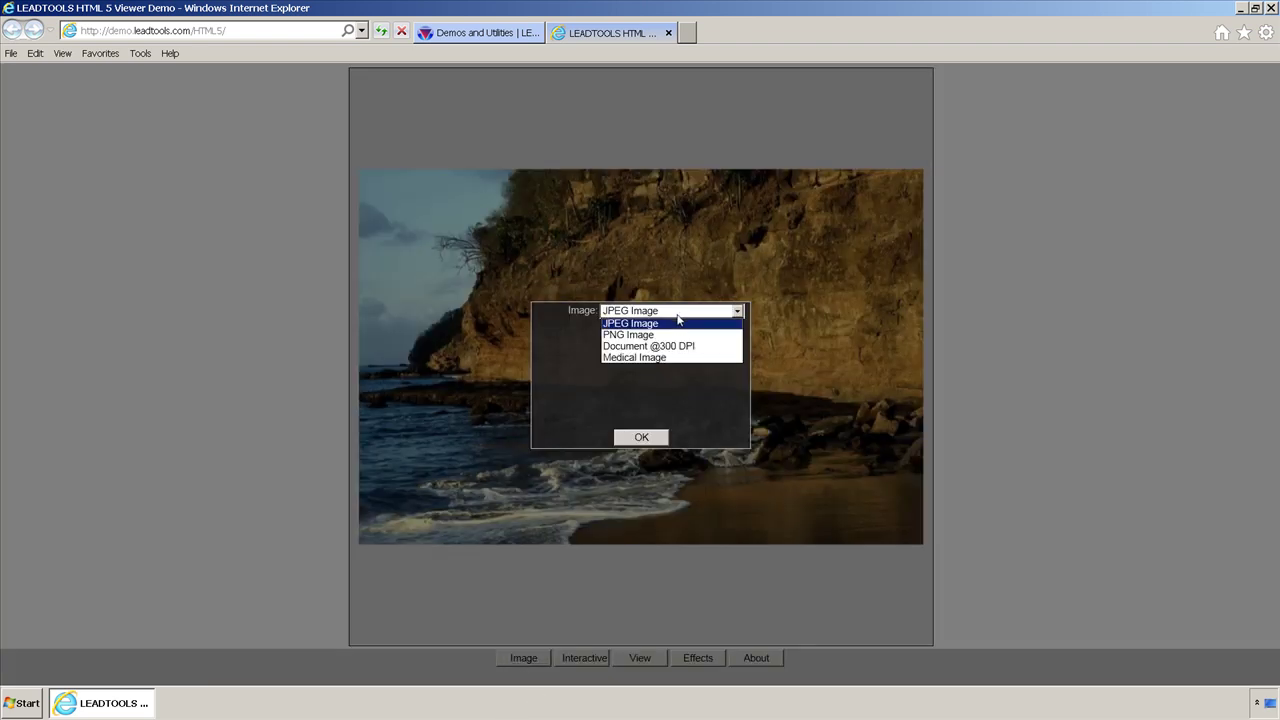
click(677, 332)
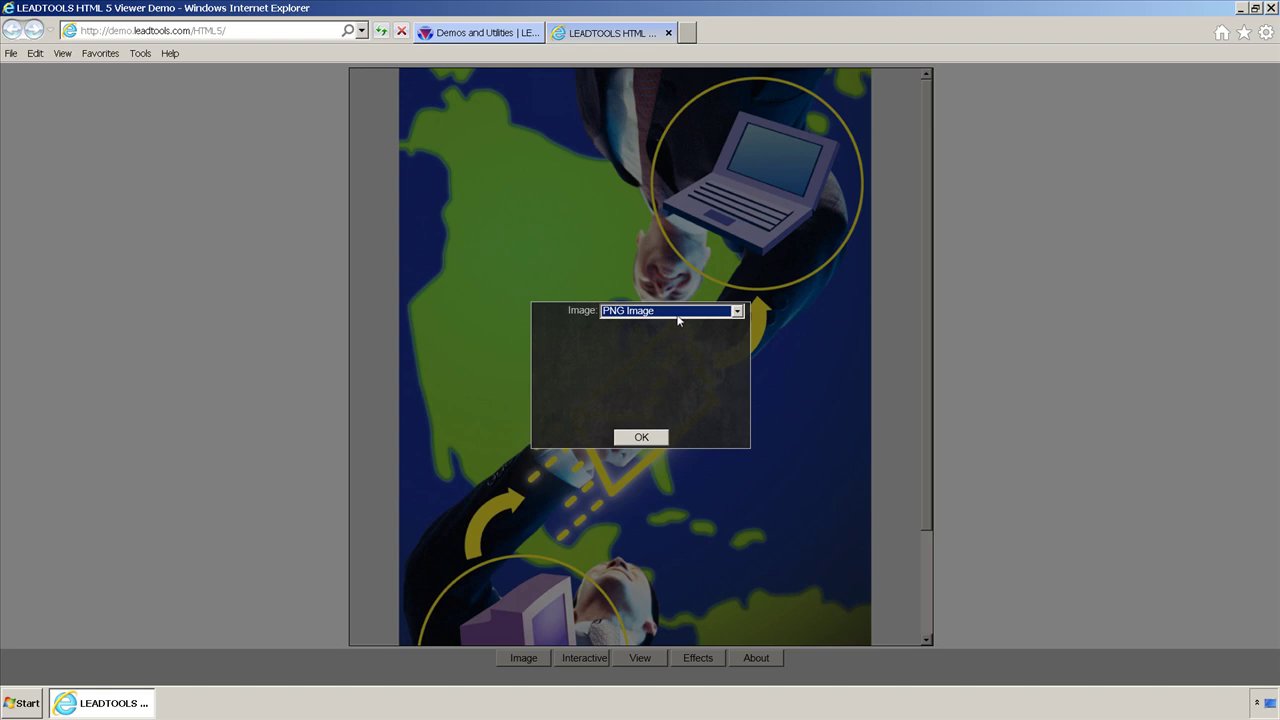
click(679, 314)
click(677, 346)
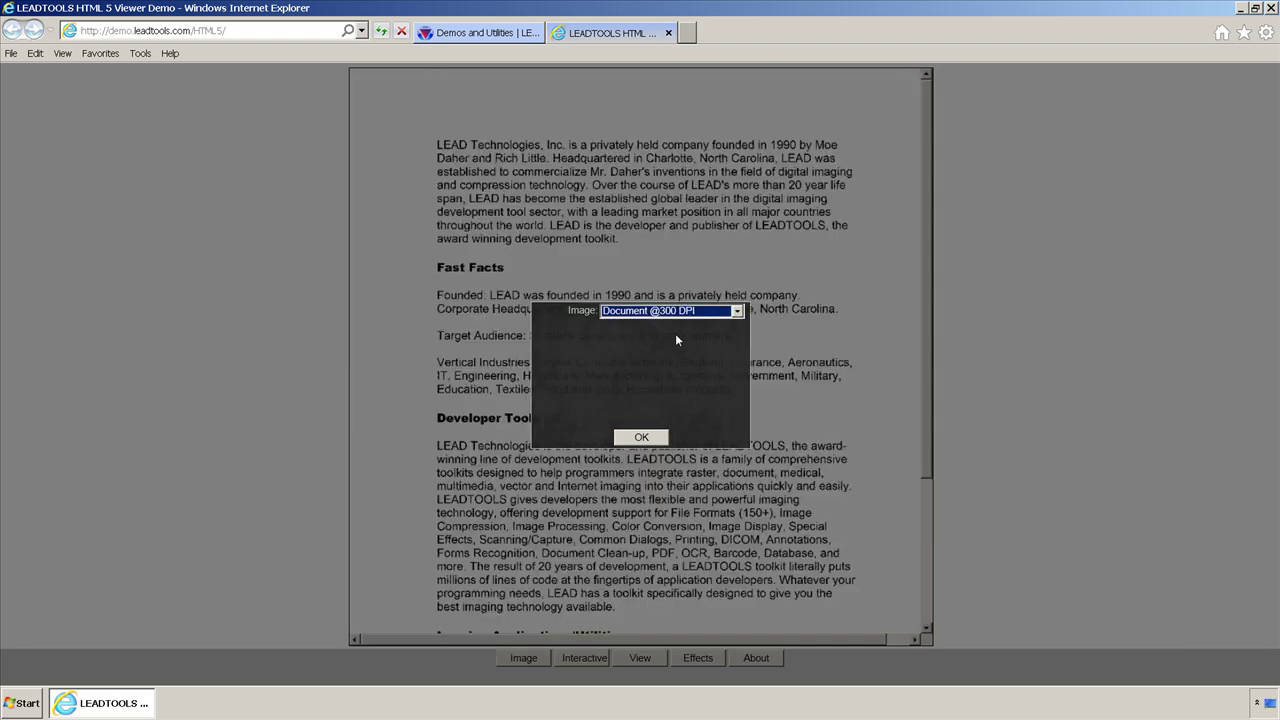
click(680, 314)
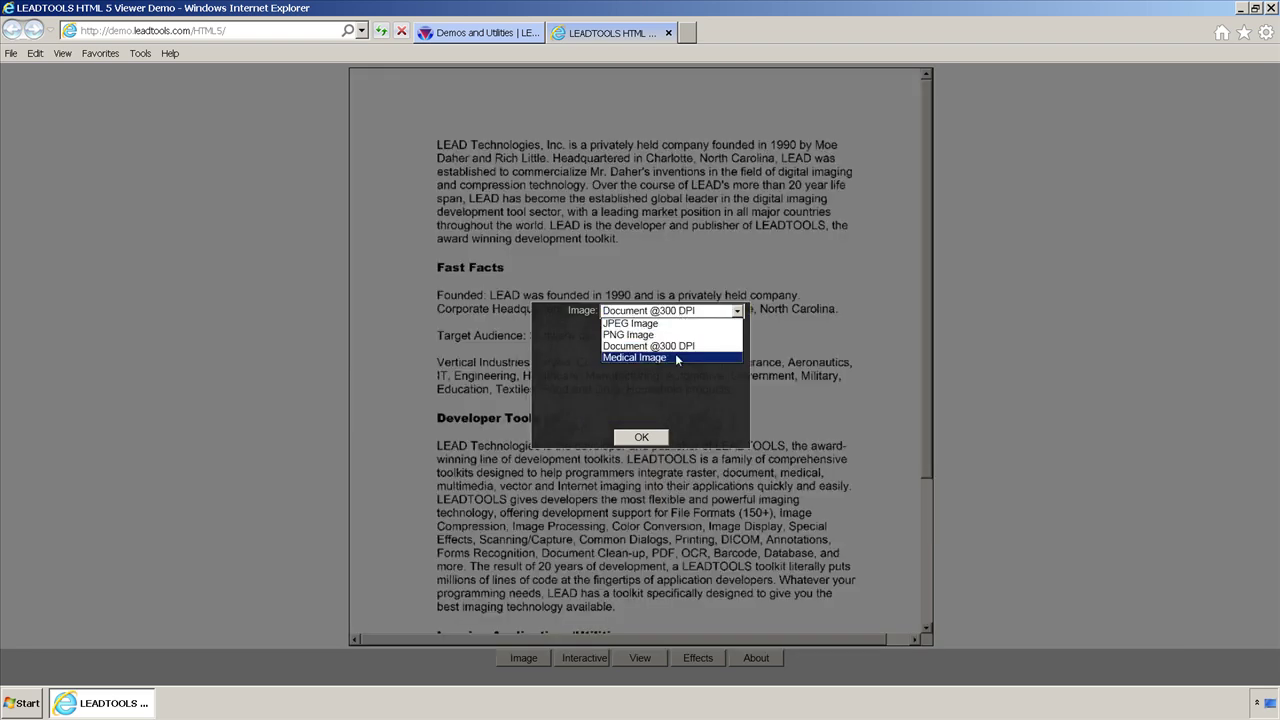
click(678, 358)
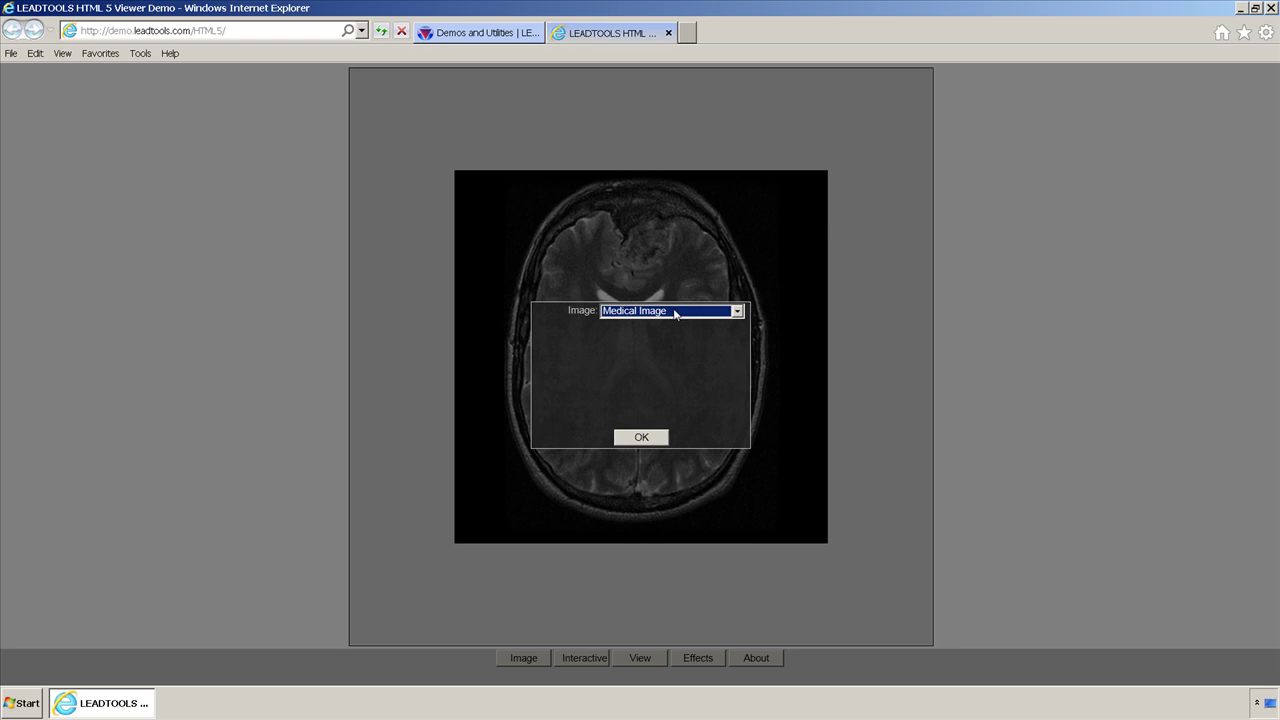
click(675, 314)
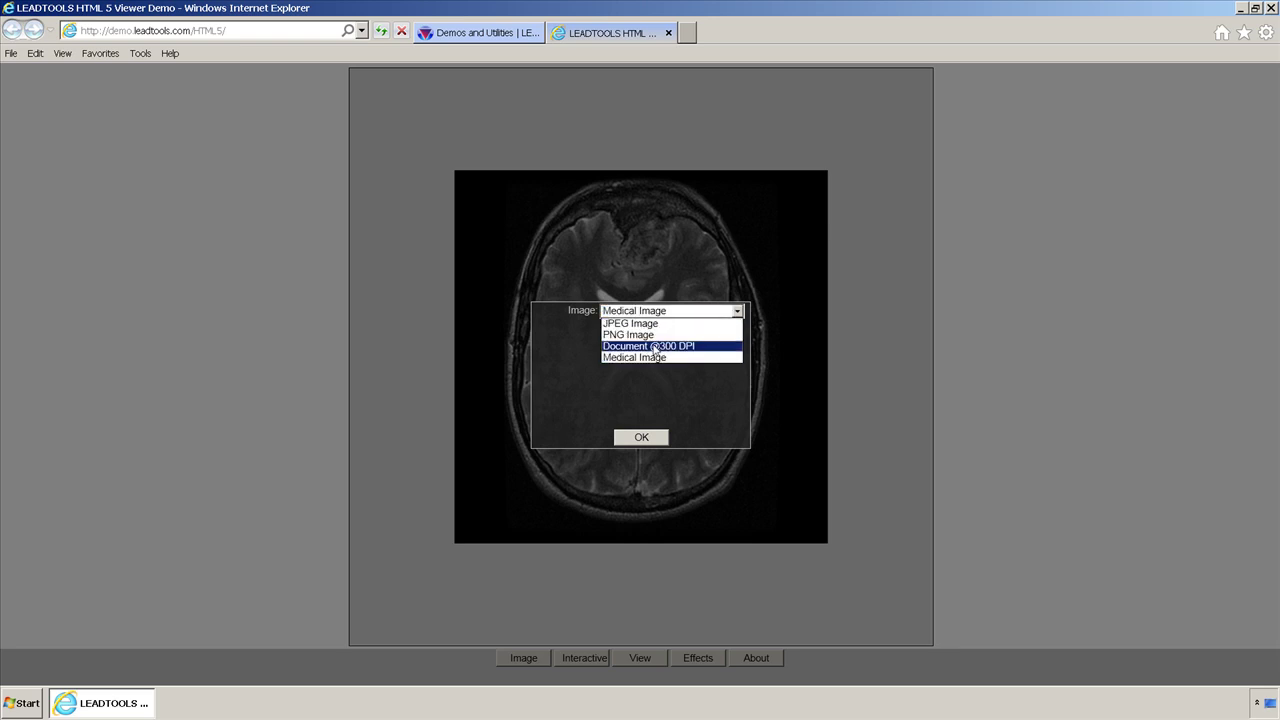
click(654, 347)
click(640, 440)
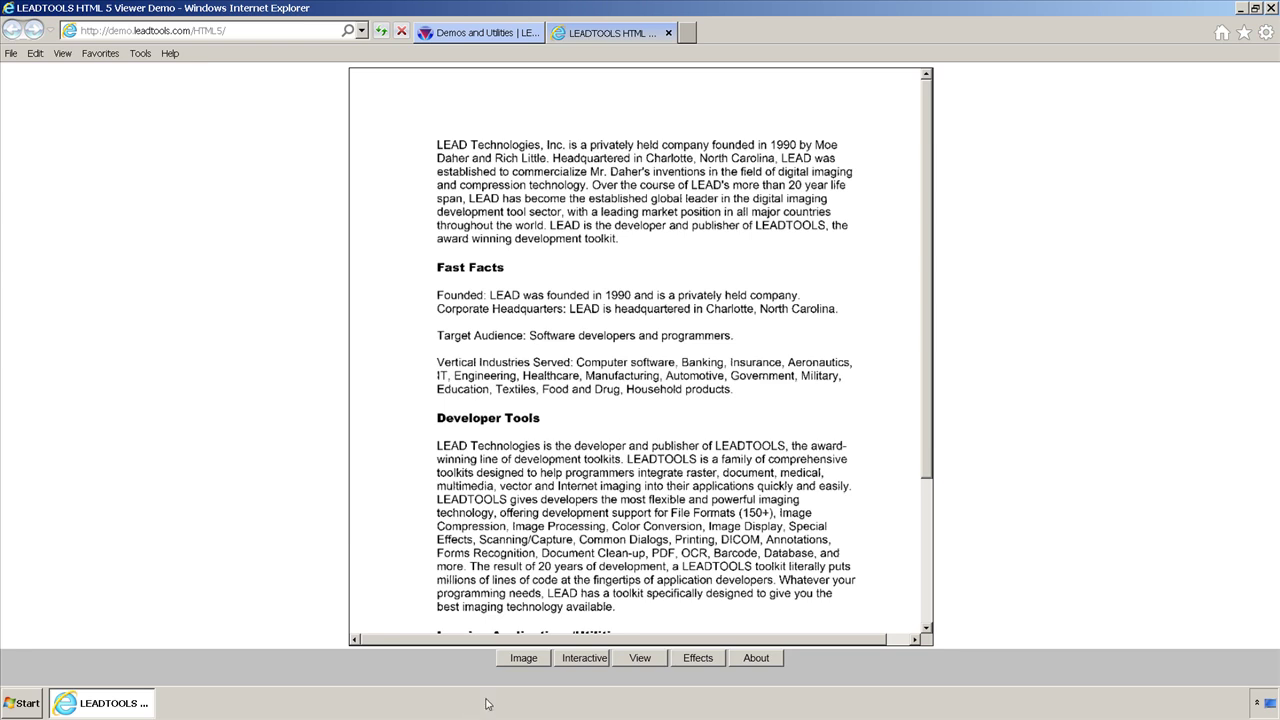
- Select Pan and Zoom interaction and pan the document to reveal Imaging Applications/Utilities
click(580, 658)
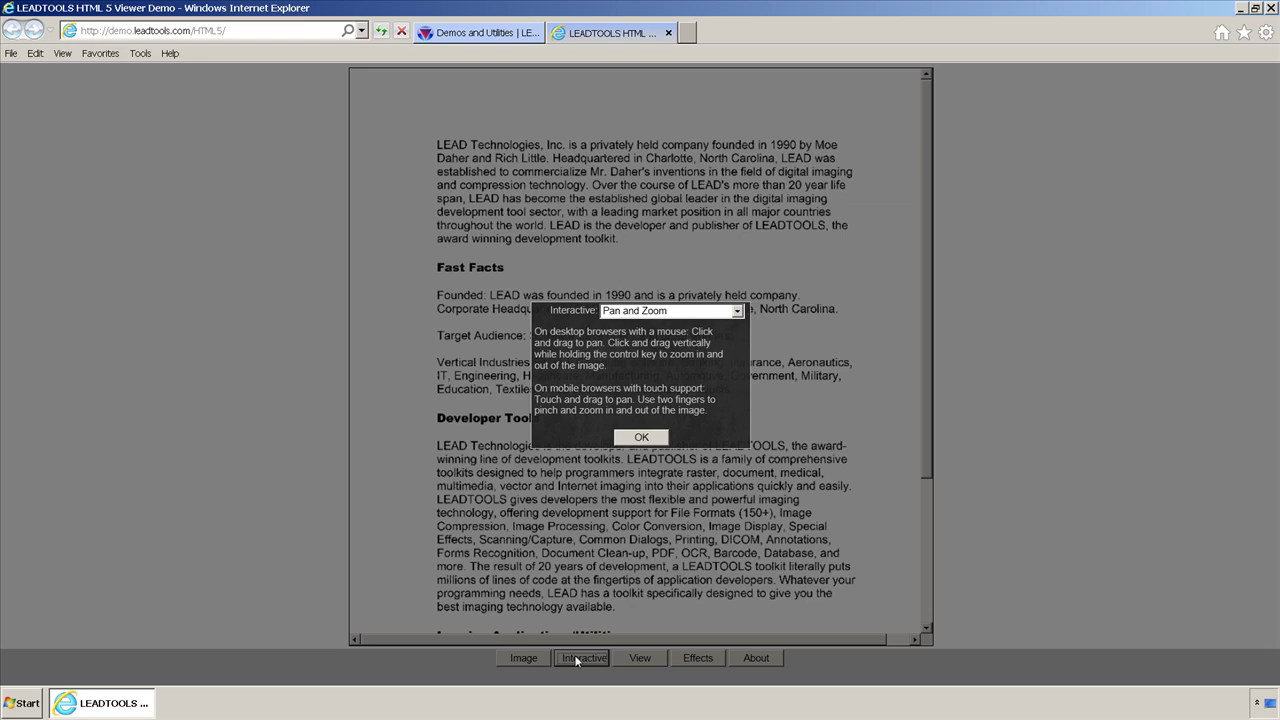
click(656, 444)
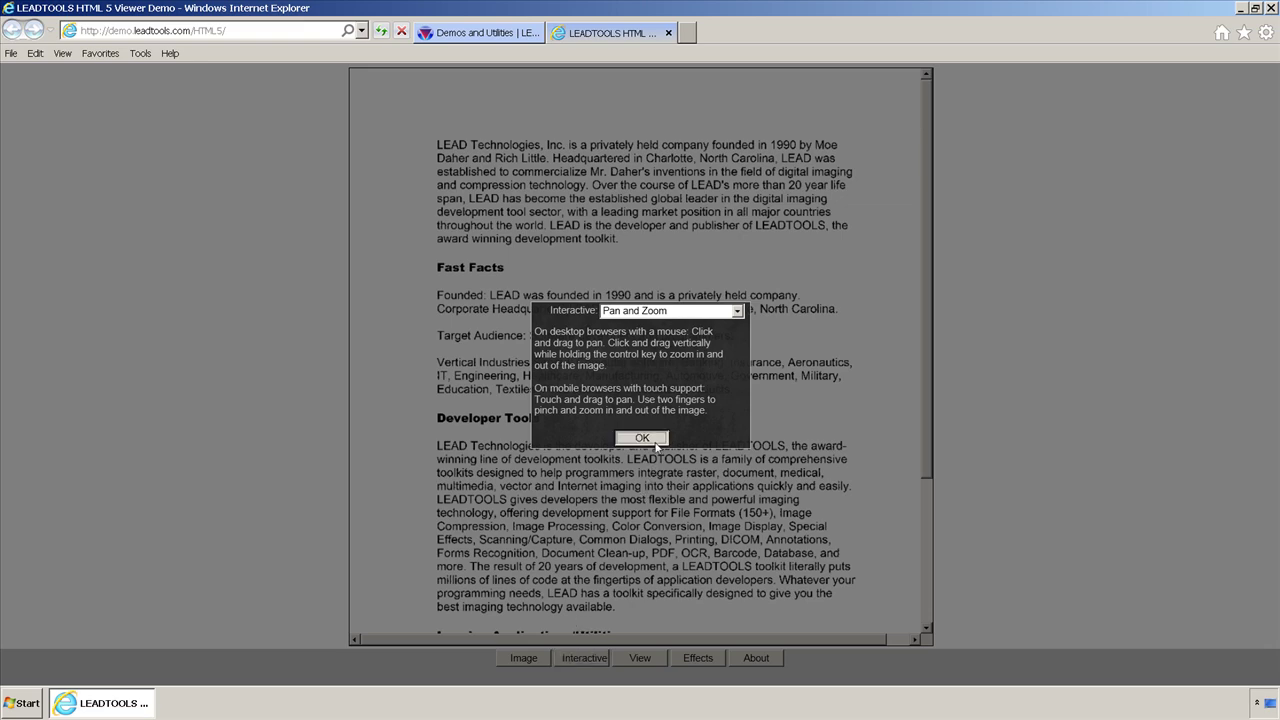
drag(541, 539, 530, 430)
scroll(619, 389, down, 2)
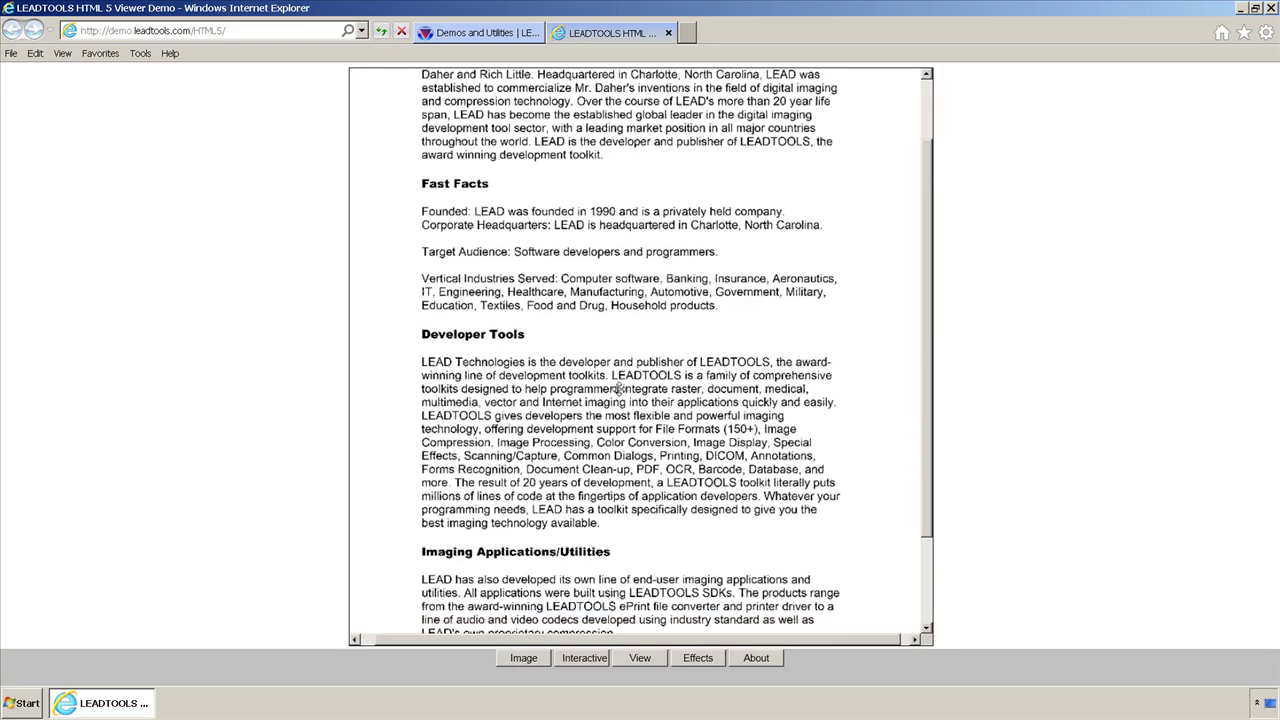
scroll(619, 370, up, 2)
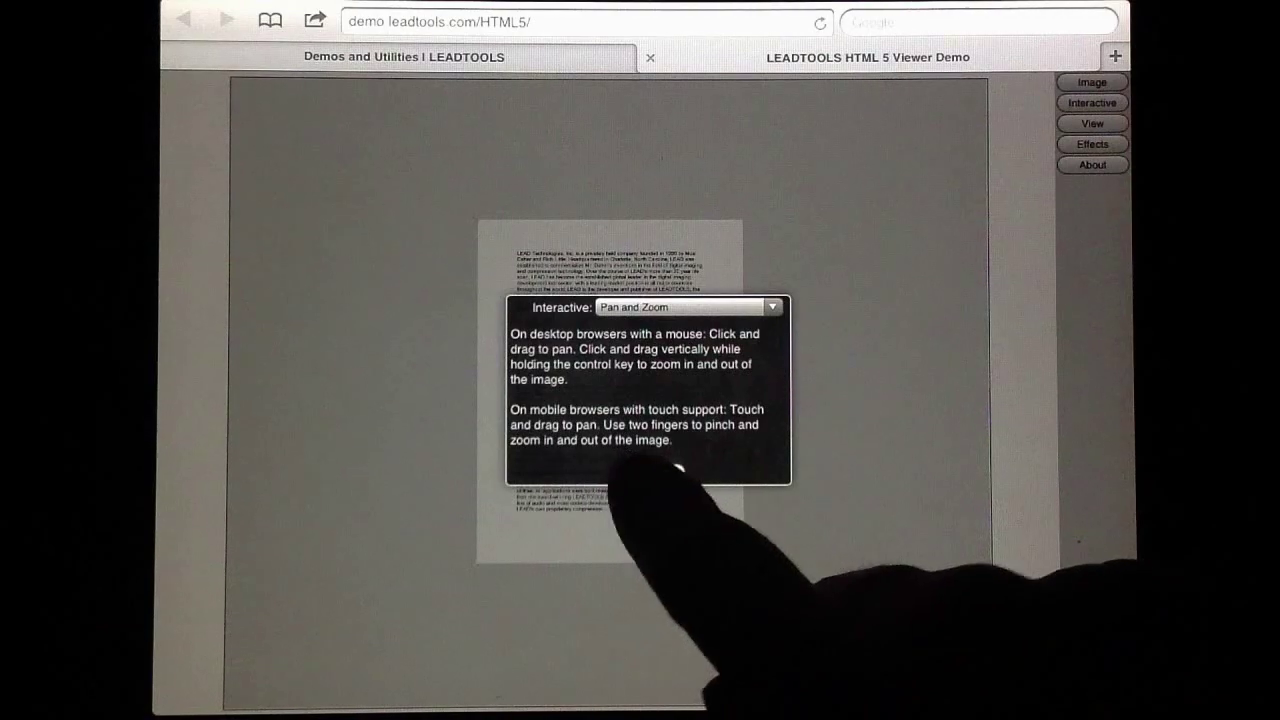
- On the tablet, confirm Pan and Zoom, zoom in, and pan the enlarged text to Developer Tools
click(649, 473)
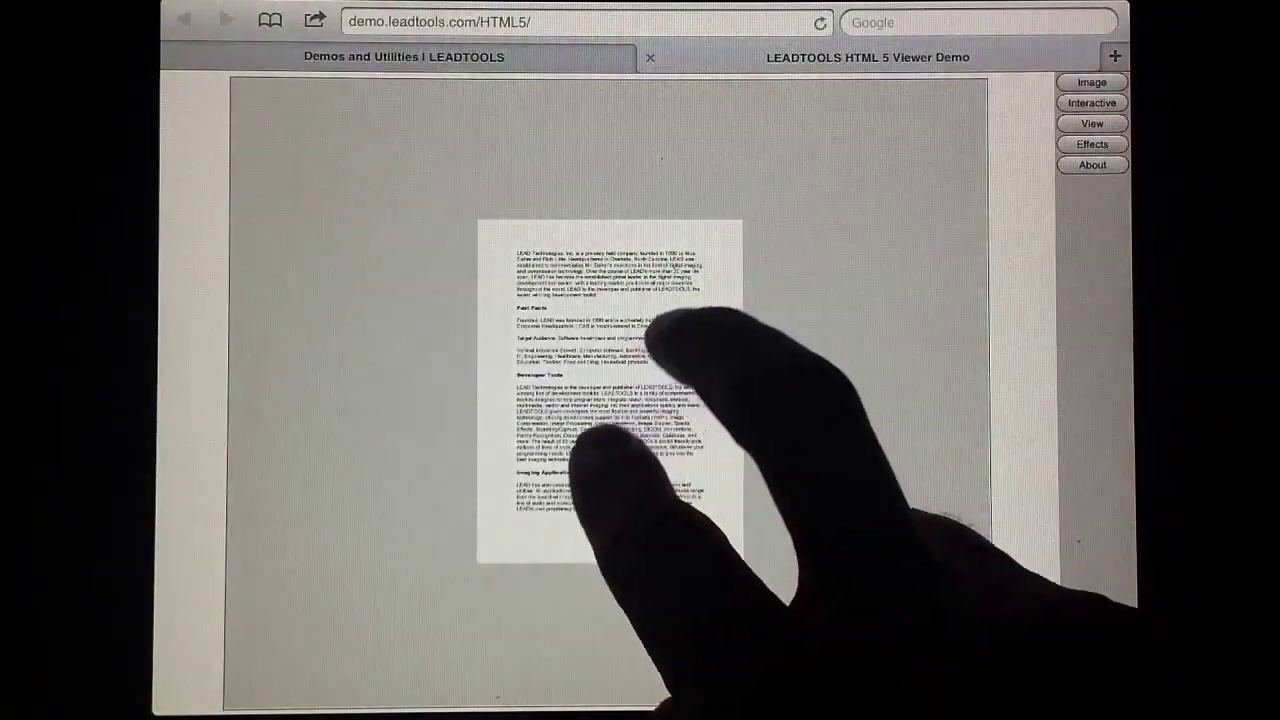
scroll(636, 393, up, 5)
scroll(636, 393, up, 5)
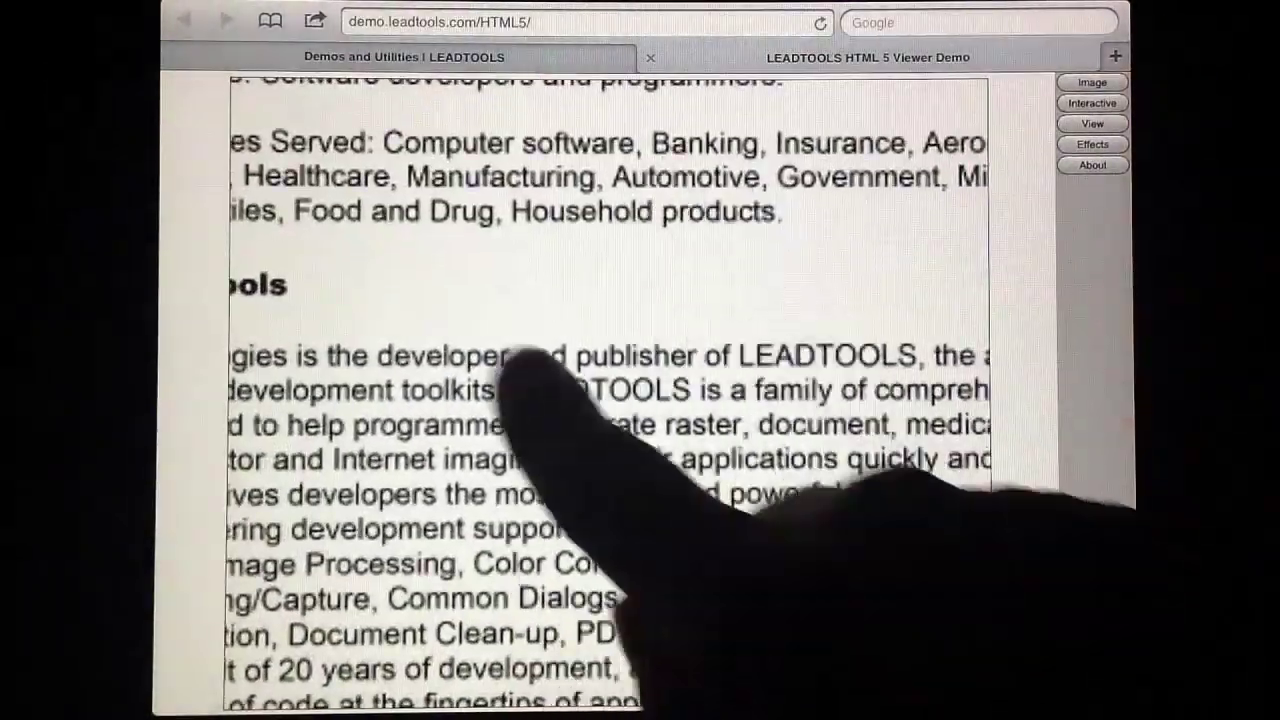
drag(530, 385, 643, 457)
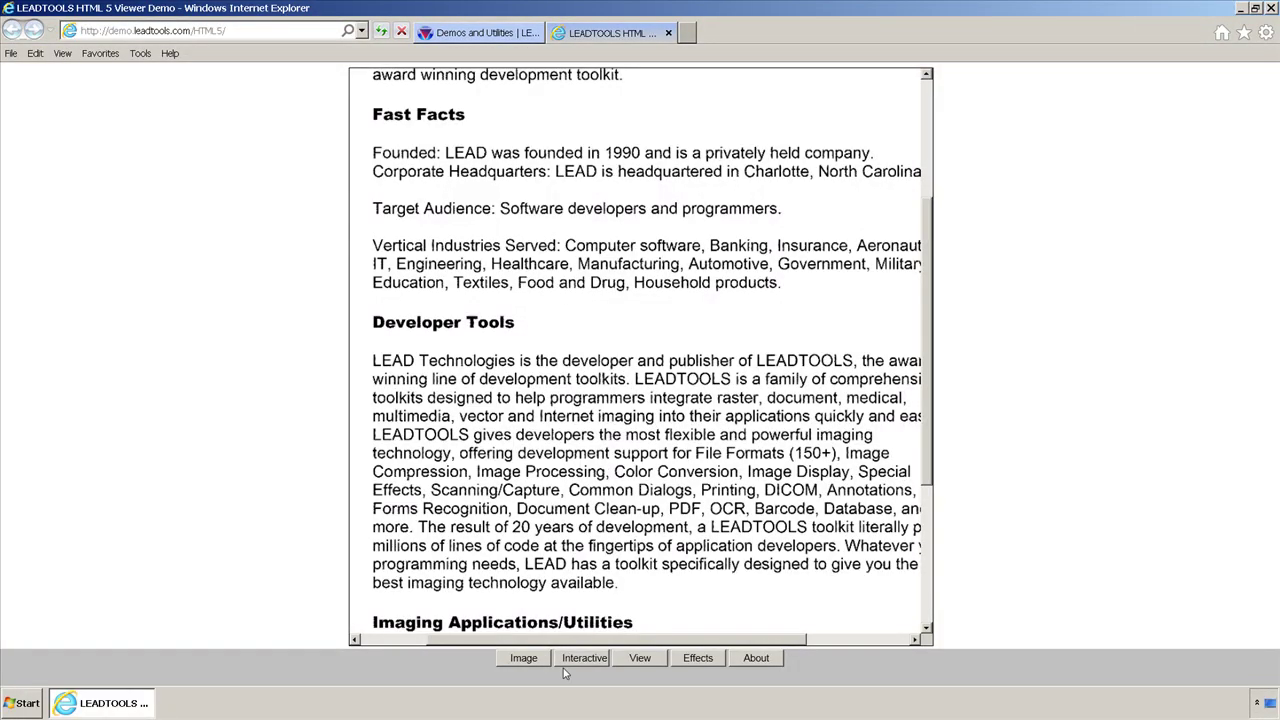
- Switch to Magnify Glass mode and magnify the document text under the lens
click(577, 665)
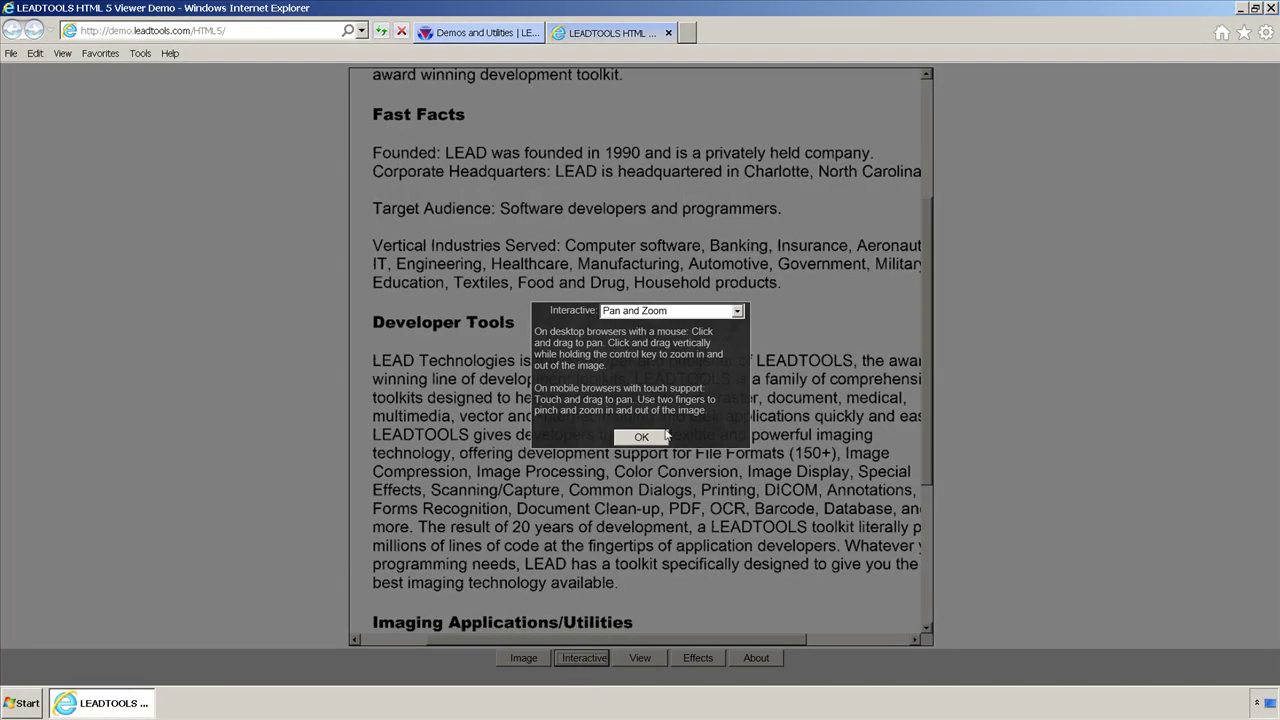
click(684, 314)
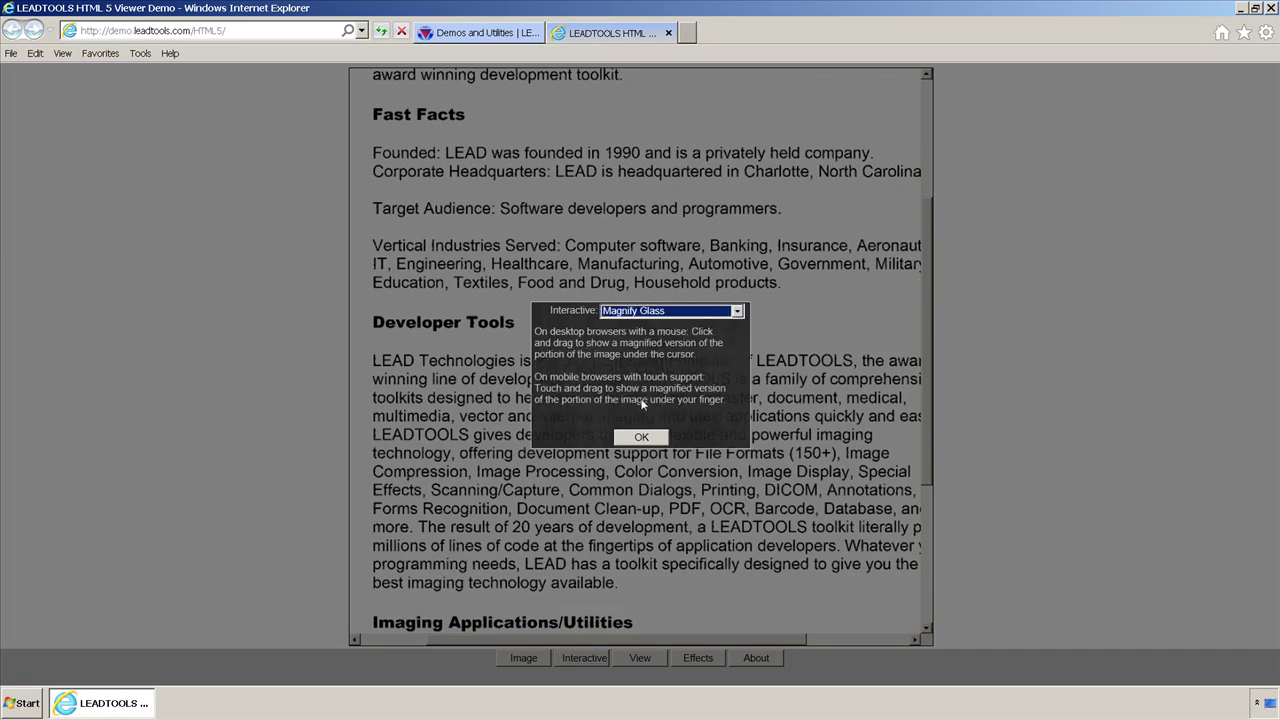
click(632, 438)
drag(635, 440, 525, 395)
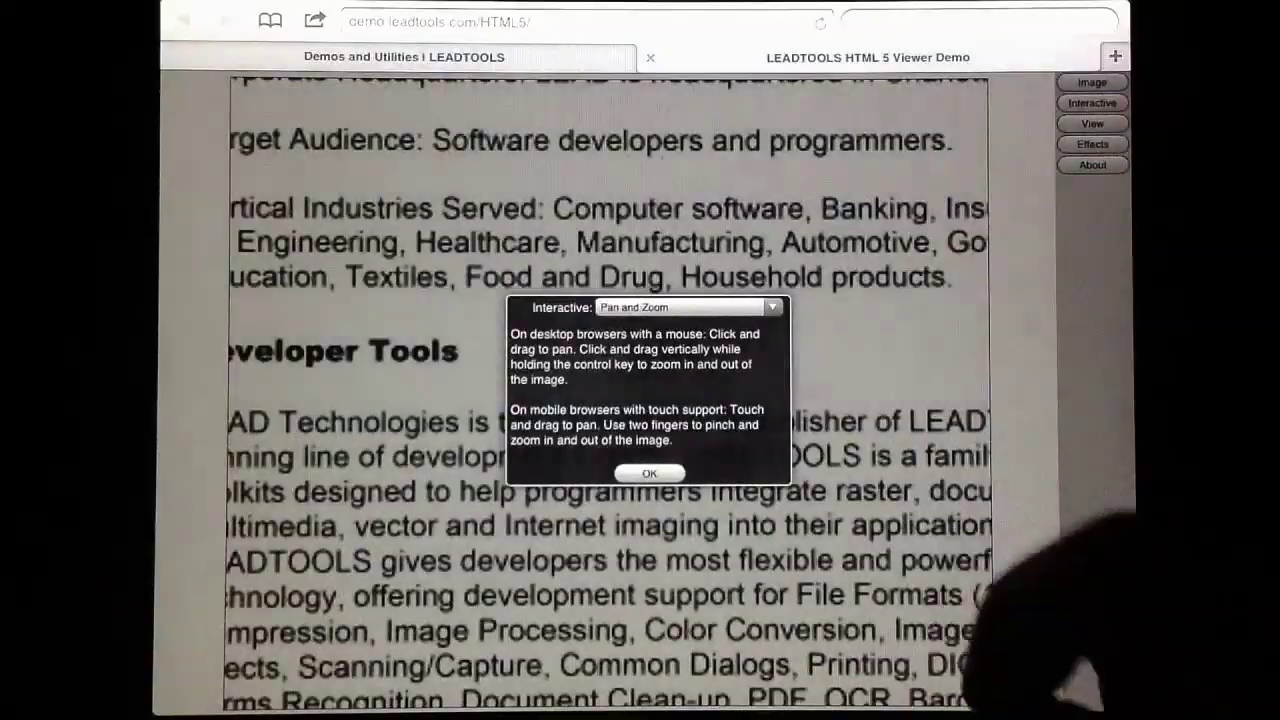
- Reselect Magnify Glass and magnify the Vertical Industries Served text
click(772, 307)
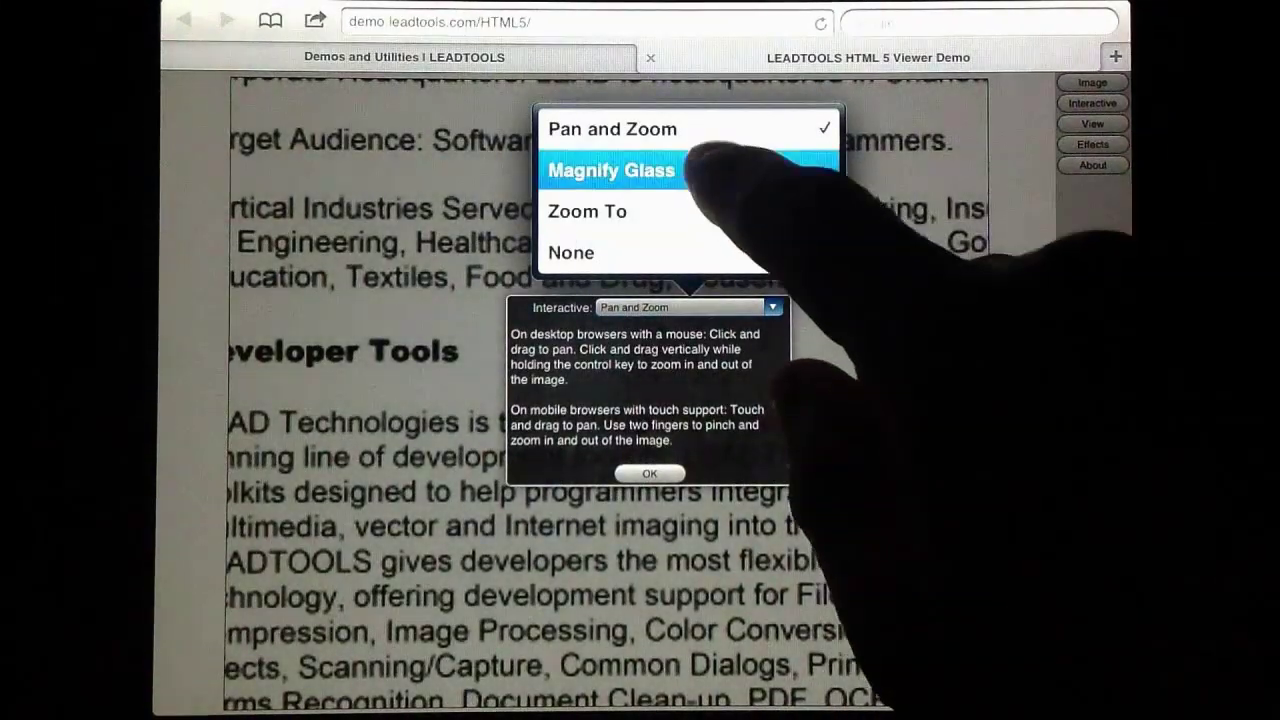
click(611, 170)
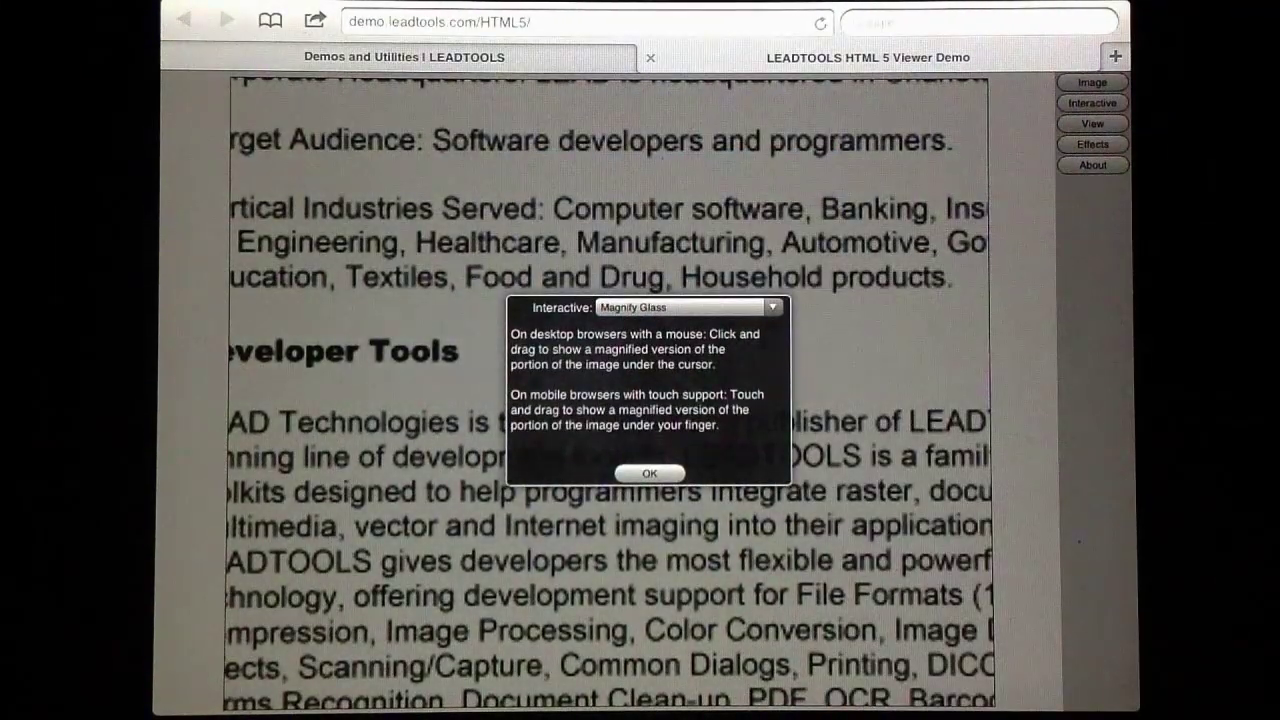
click(650, 473)
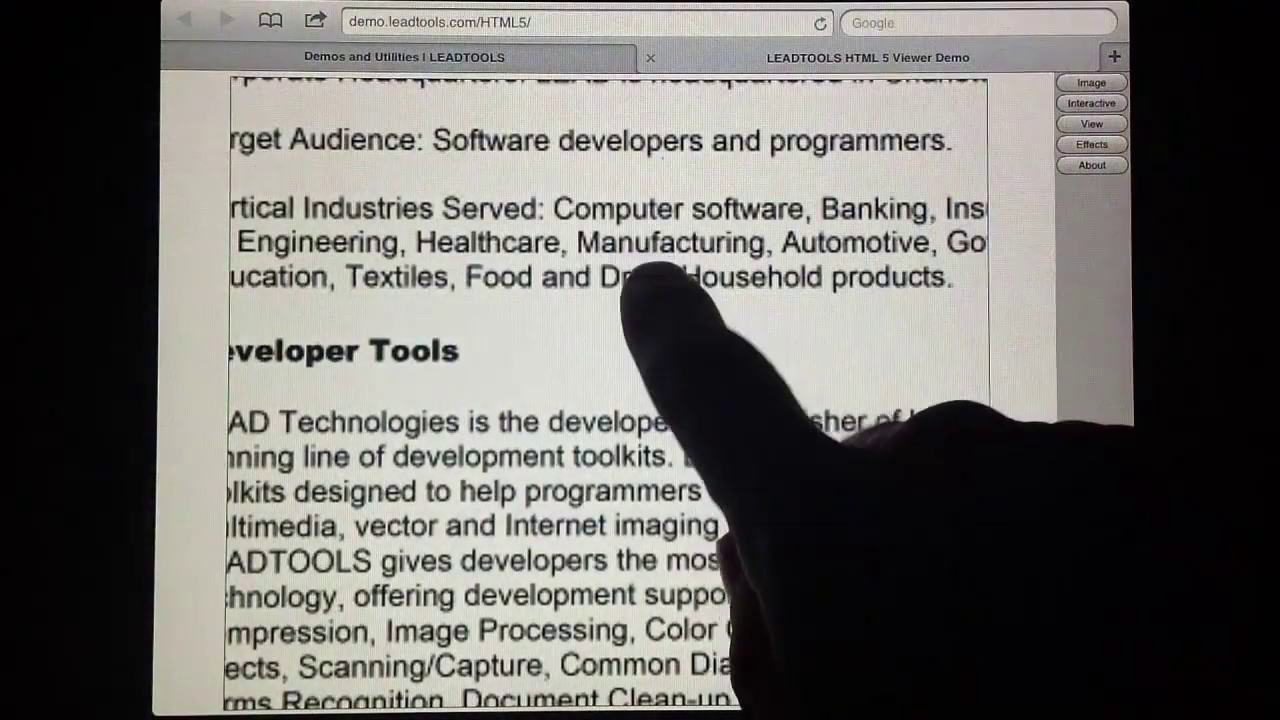
mouse_move(650, 285)
mouse_down()
mouse_move(520, 222)
mouse_move(471, 271)
mouse_move(486, 314)
mouse_move(429, 357)
mouse_move(450, 345)
mouse_up()
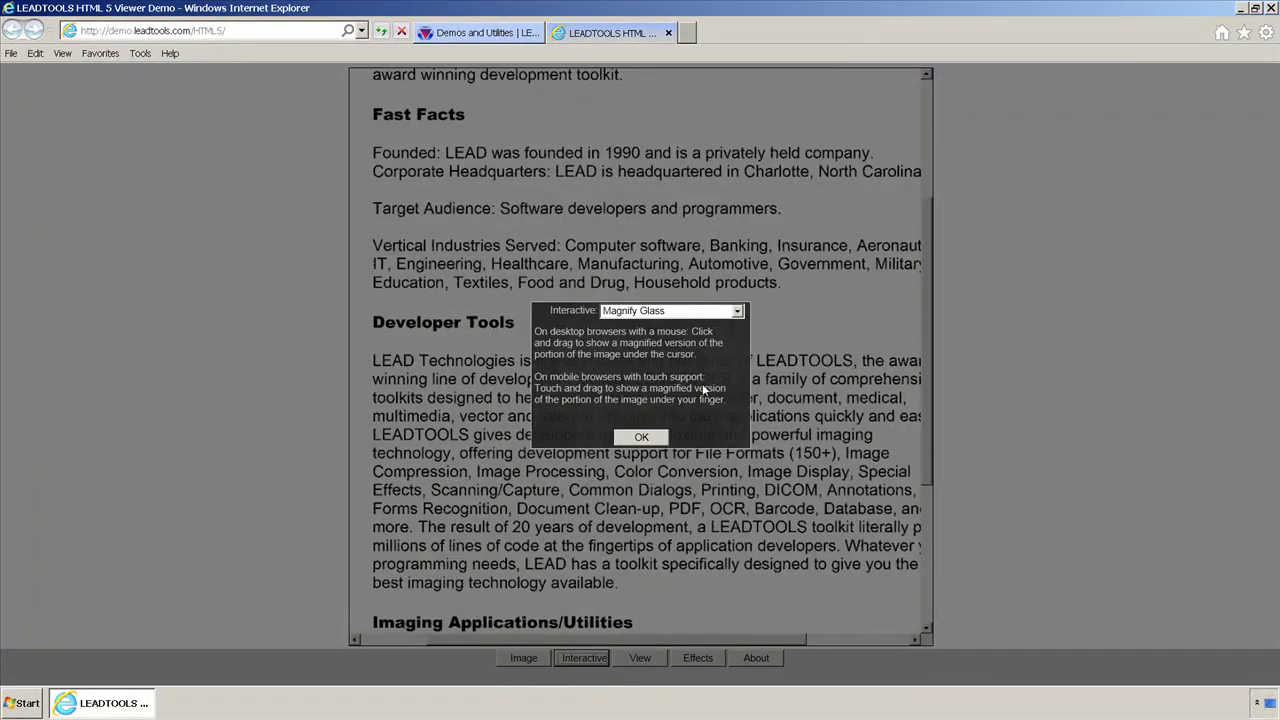
- Switch to Zoom To mode and draw a rectangle around Fast Facts, zooming to 464%
click(724, 311)
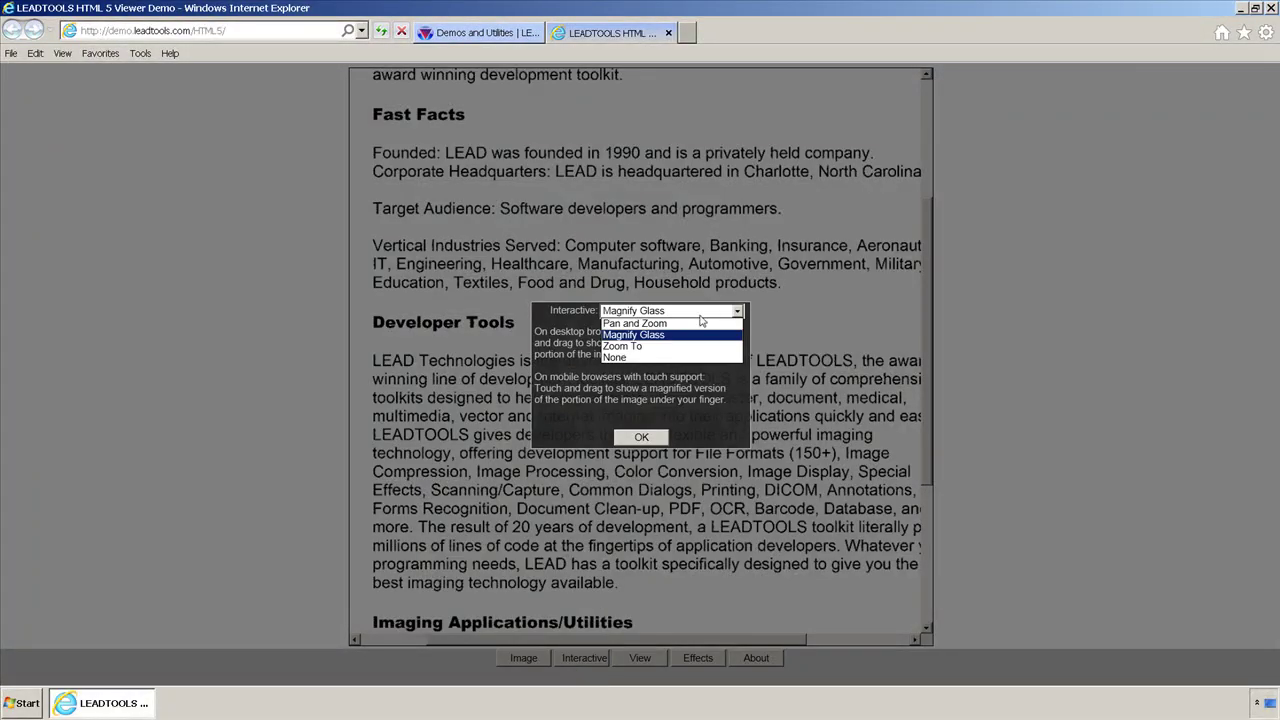
click(640, 352)
click(636, 439)
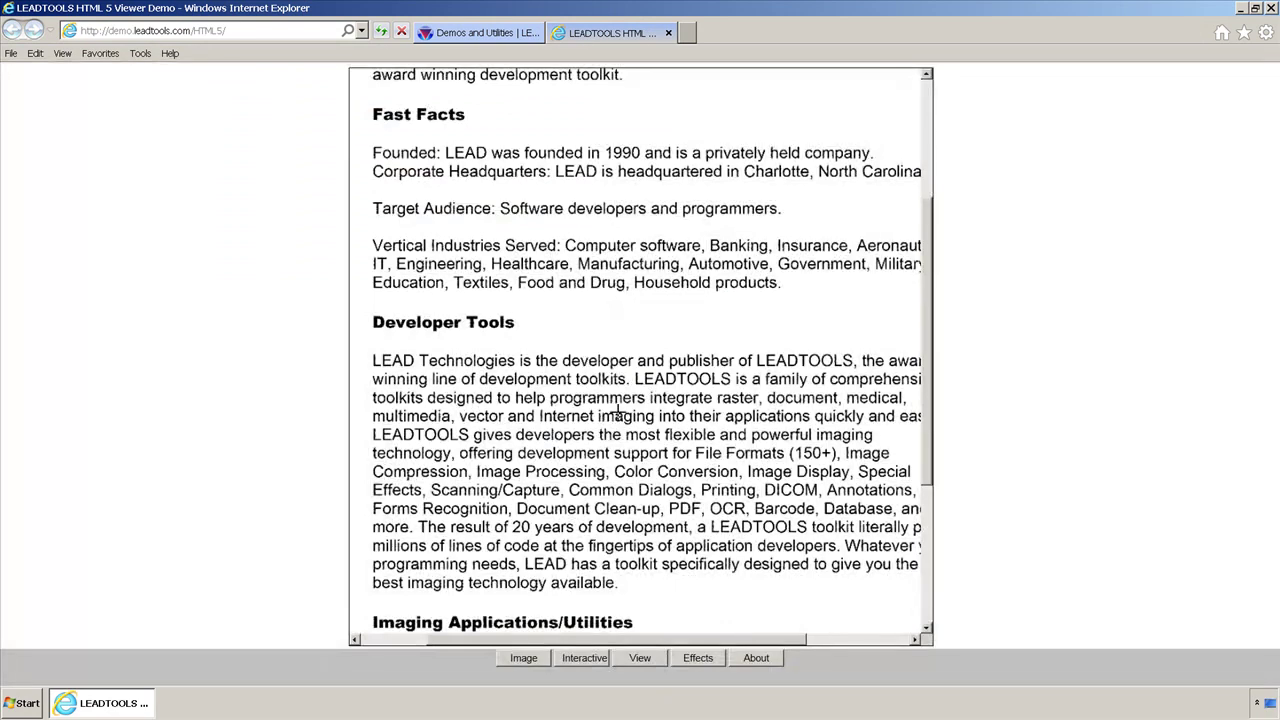
drag(590, 343, 660, 418)
- Reset the view to actual size
click(636, 659)
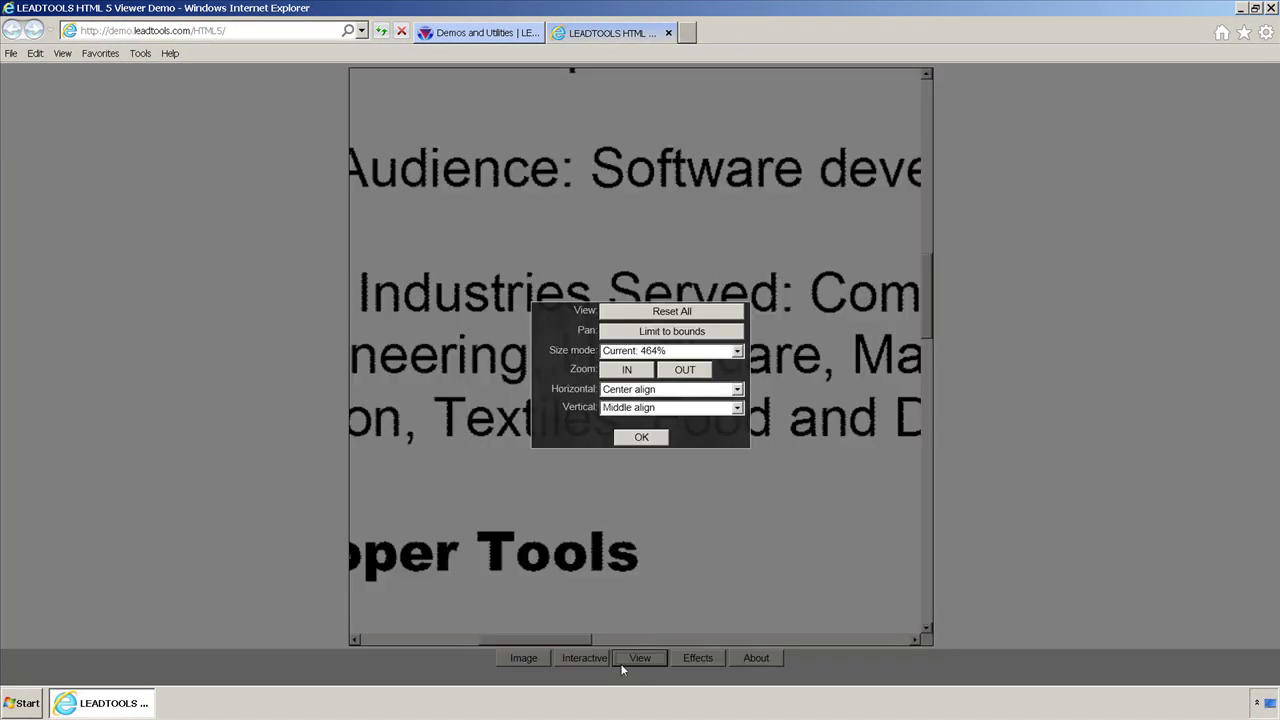
click(672, 311)
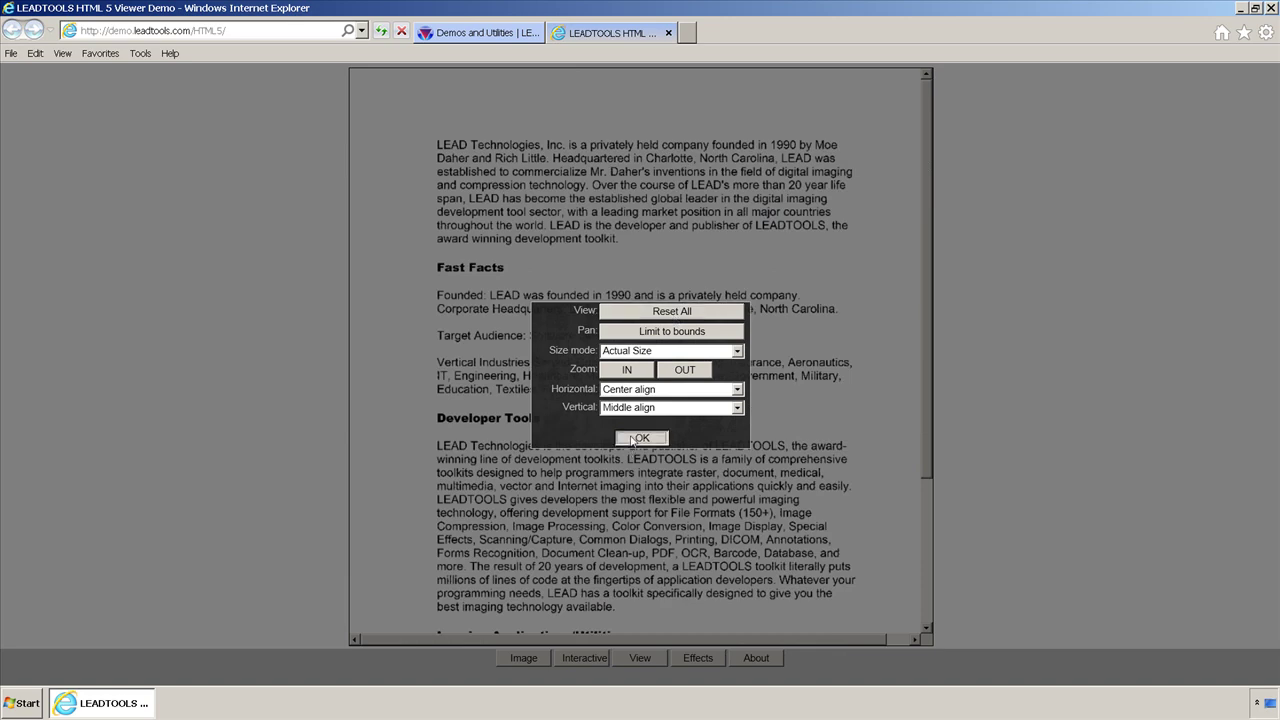
click(641, 437)
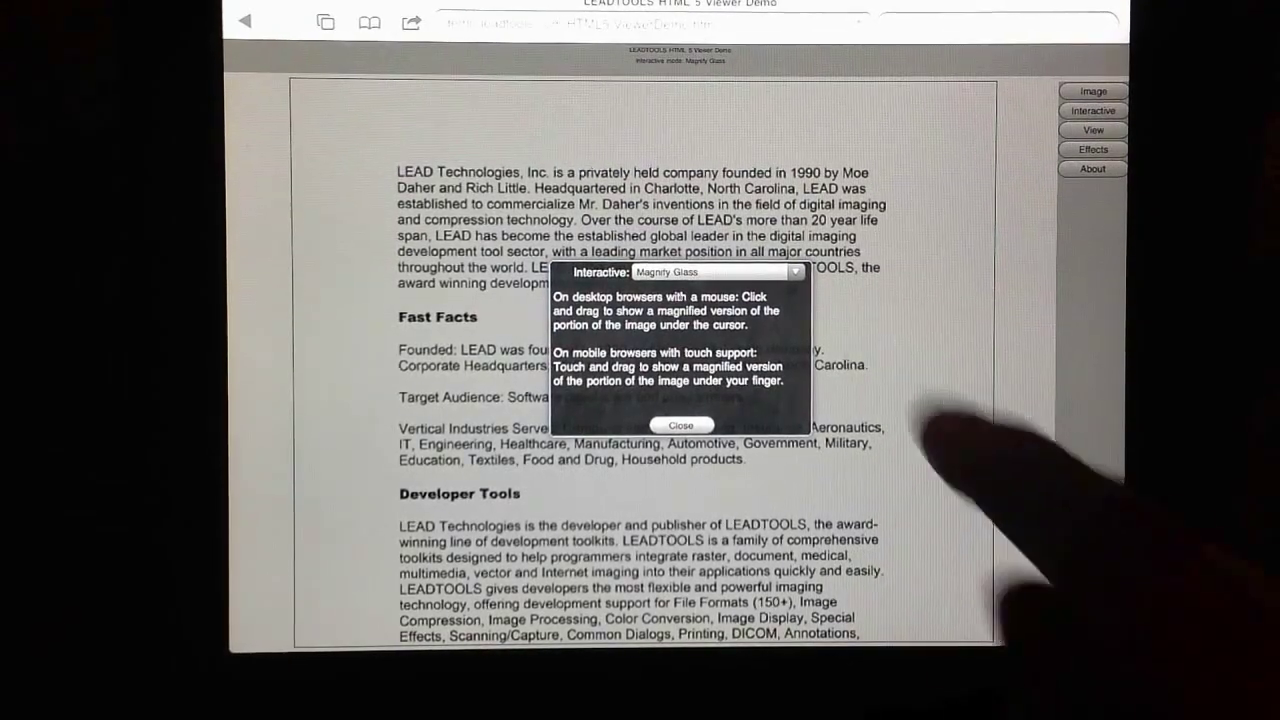
- Choose Zoom To mode and box the opening paragraphs to zoom into them
click(740, 271)
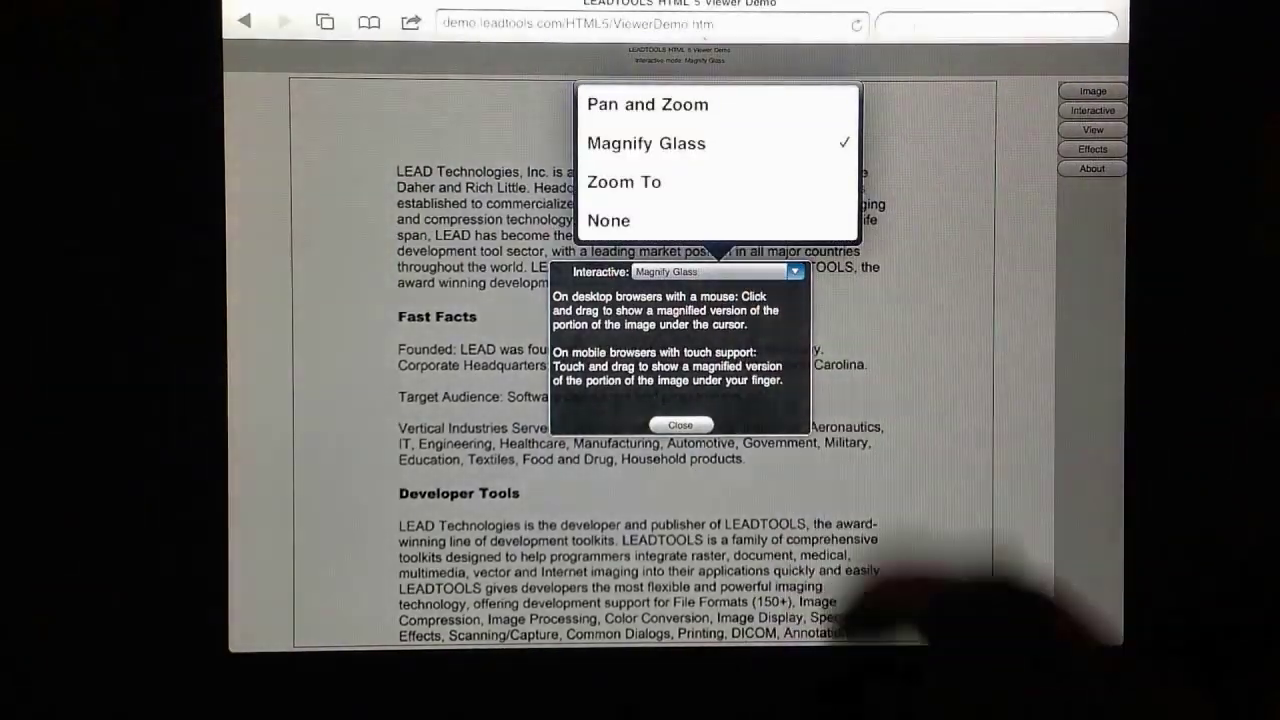
click(640, 181)
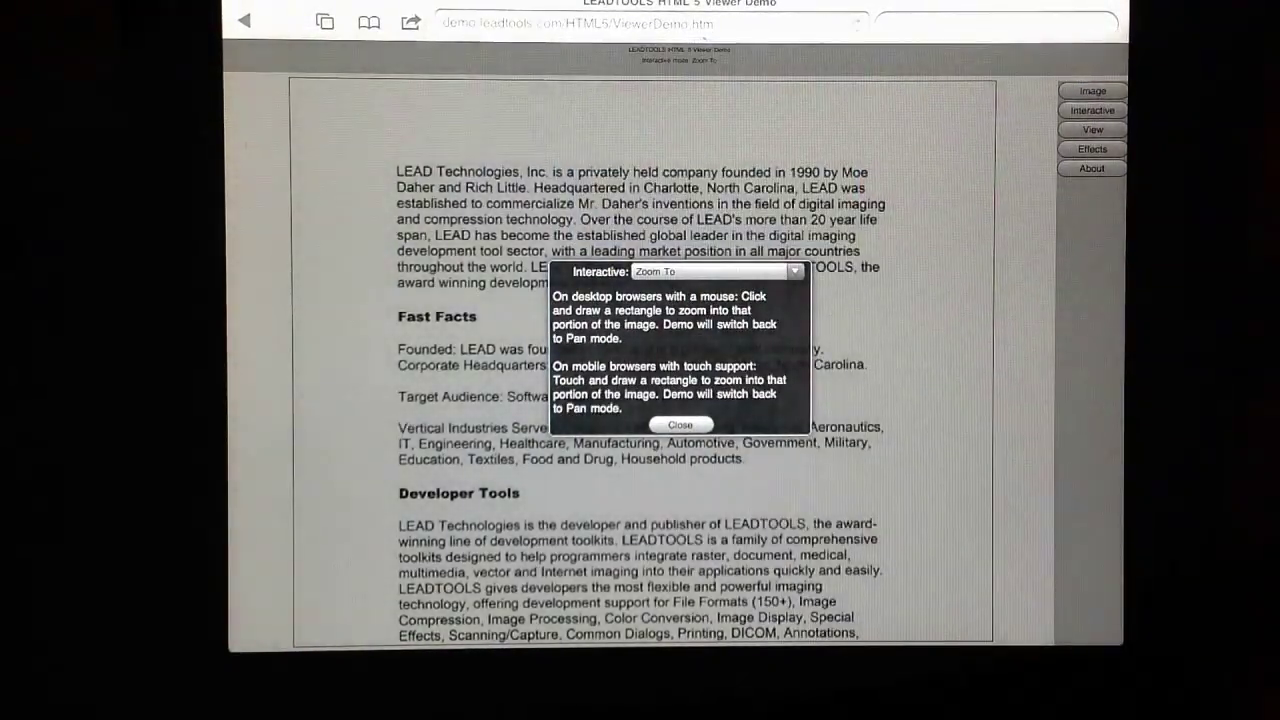
click(680, 424)
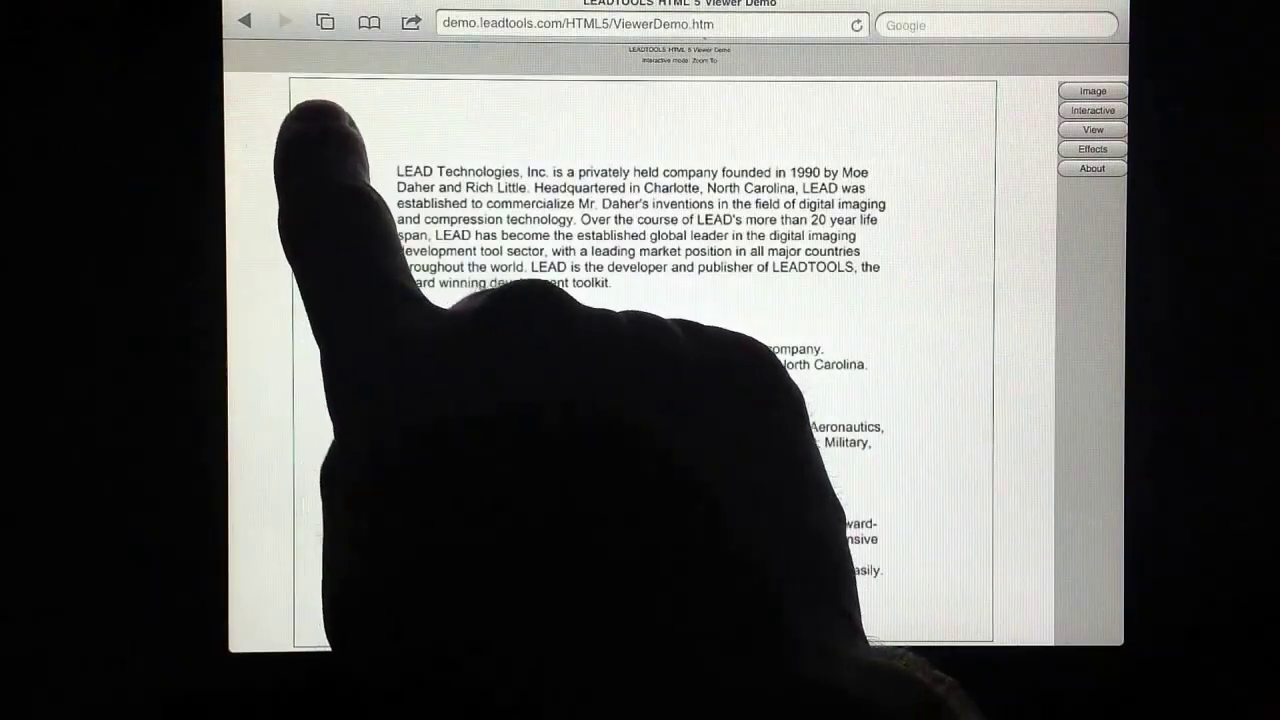
drag(328, 120, 880, 600)
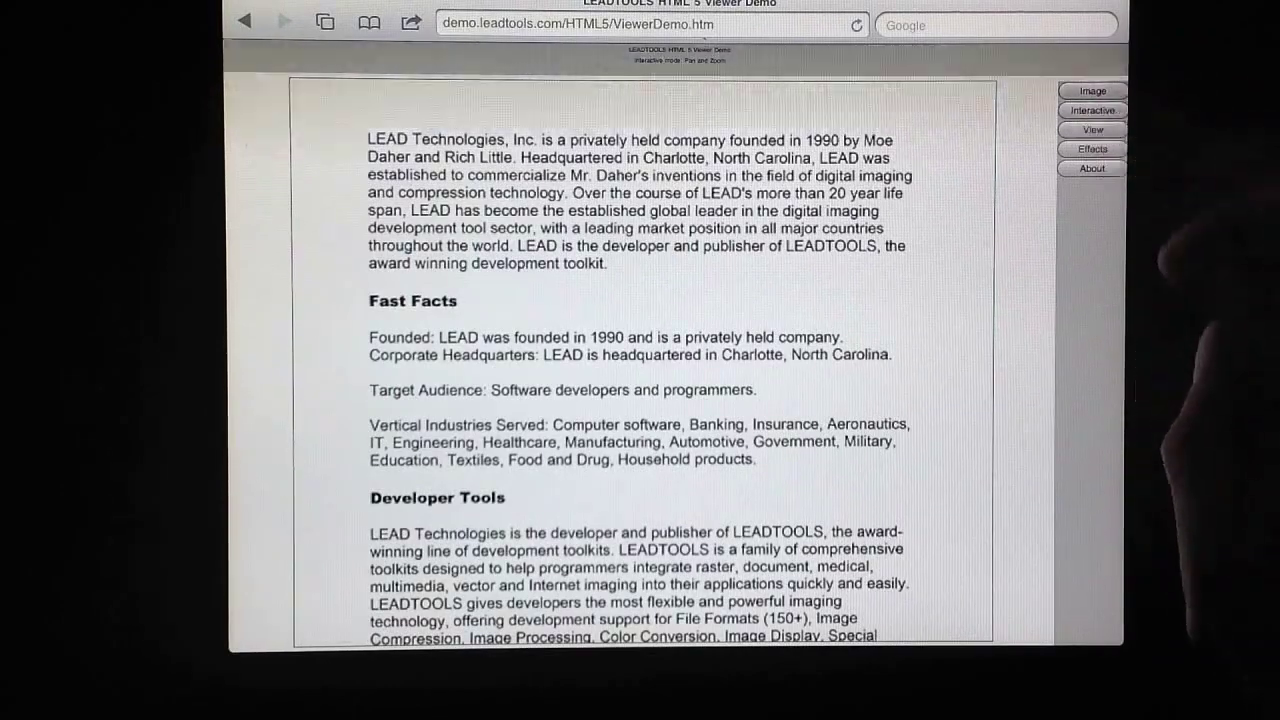
- Zoom the page out one step from the View options
click(1092, 129)
click(733, 334)
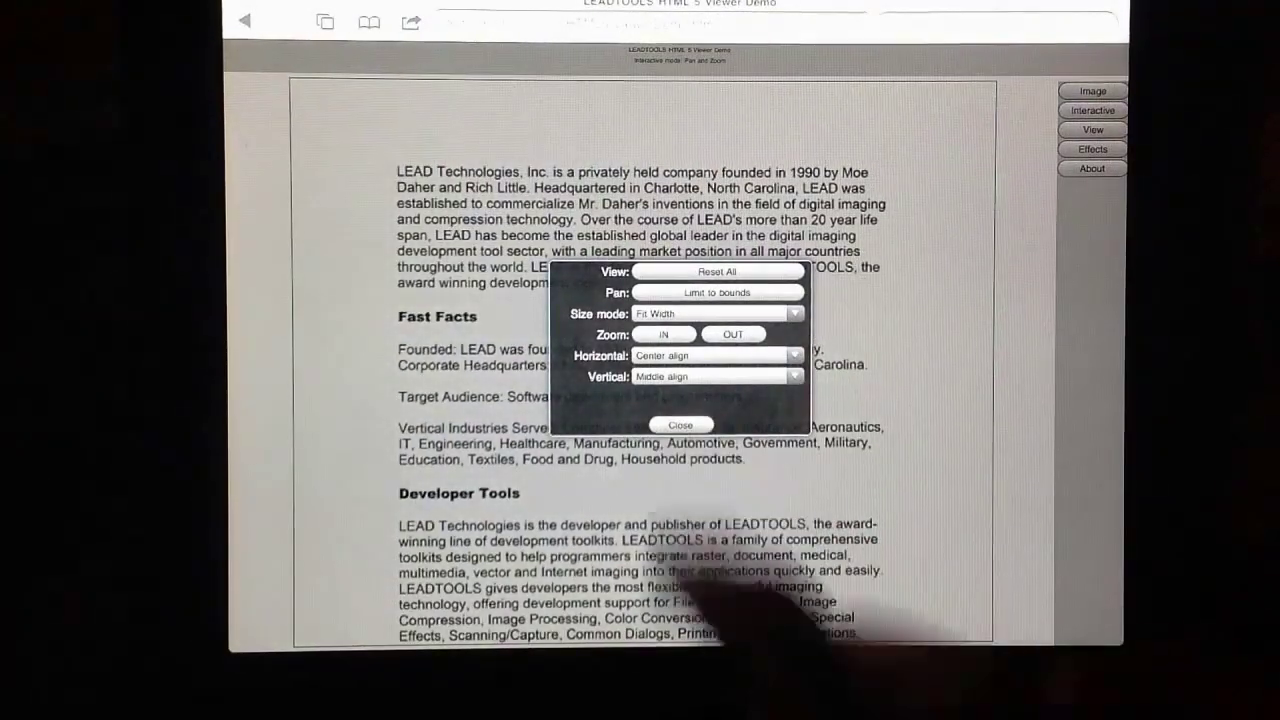
click(680, 425)
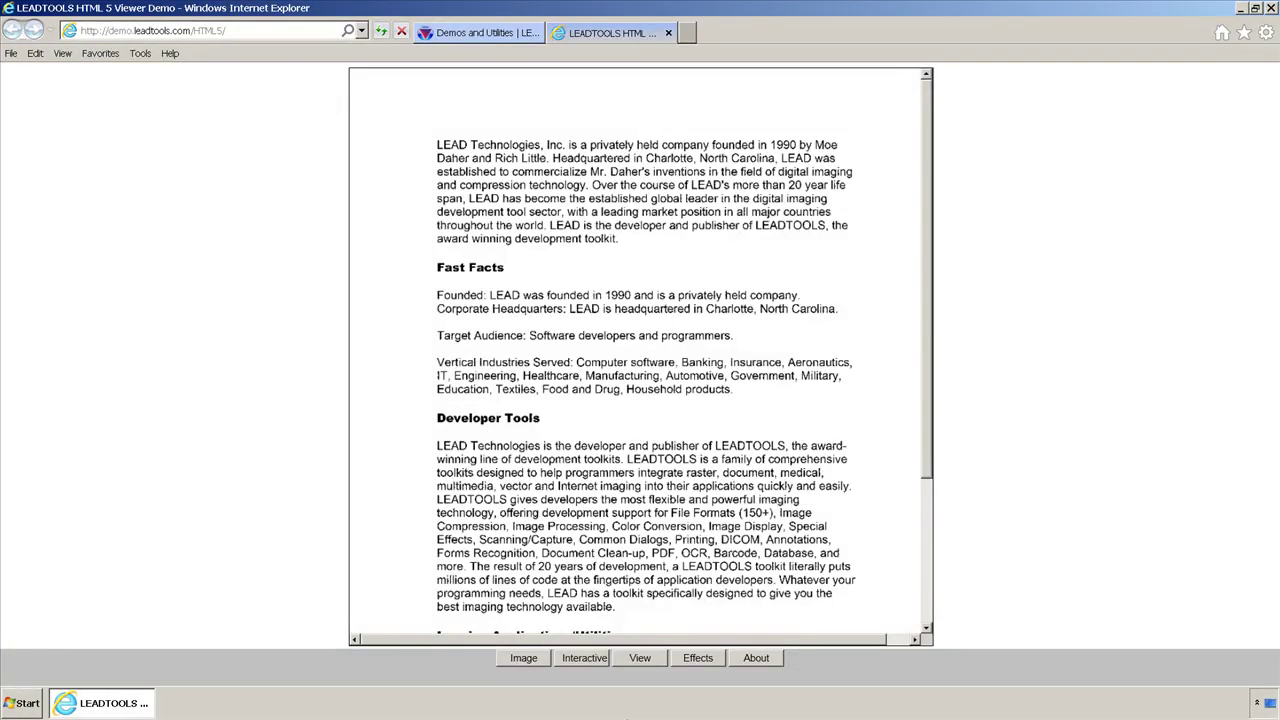
- Cycle the View size mode through Fit Page and Fit Width, ending at 100%
click(640, 658)
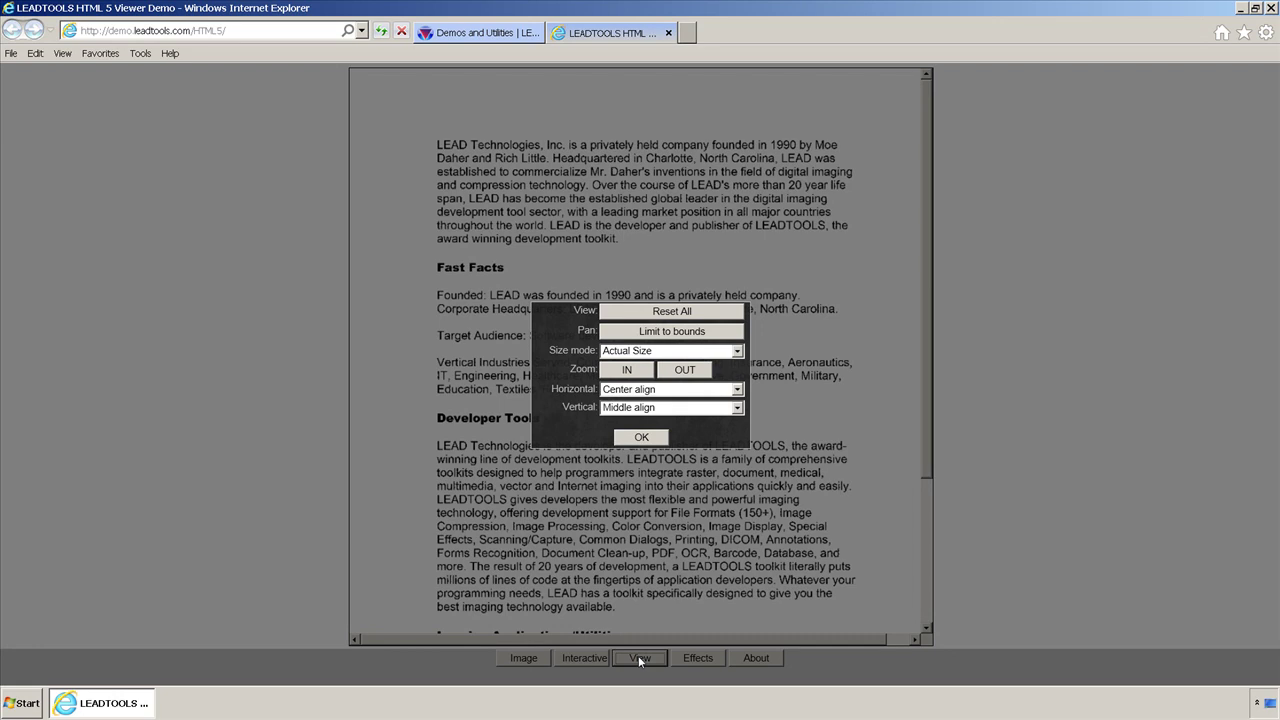
click(738, 351)
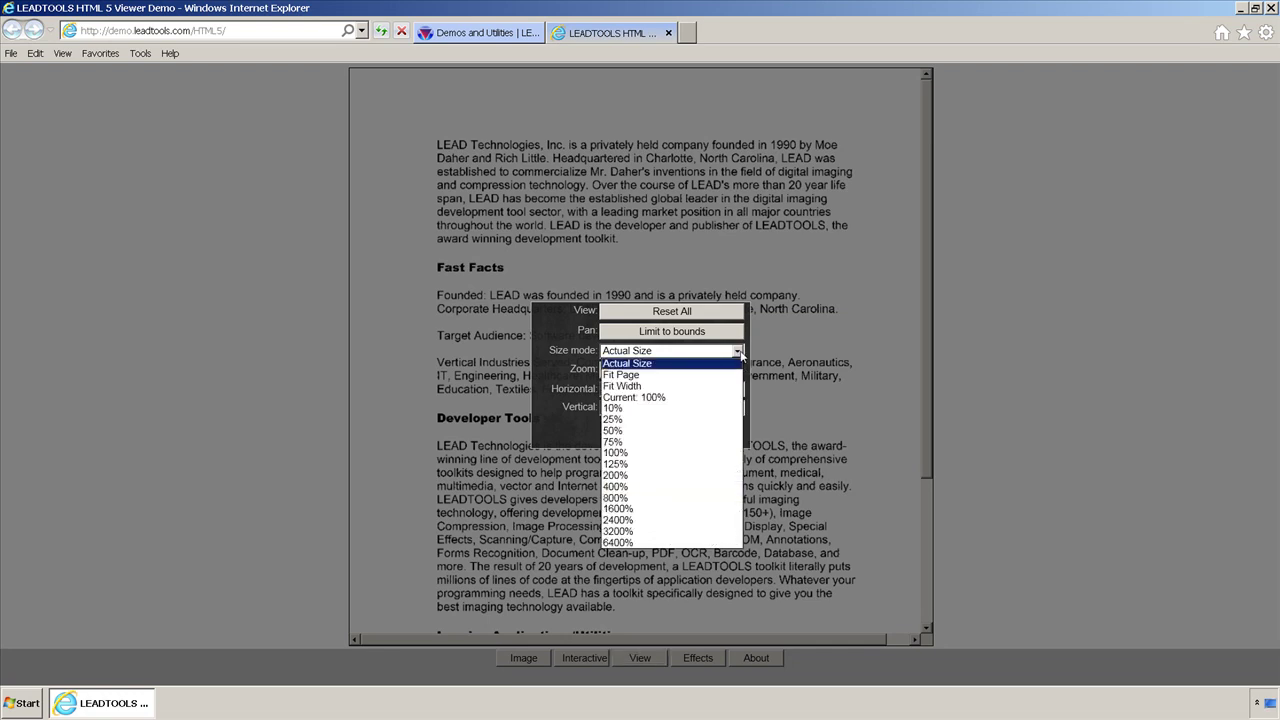
click(712, 375)
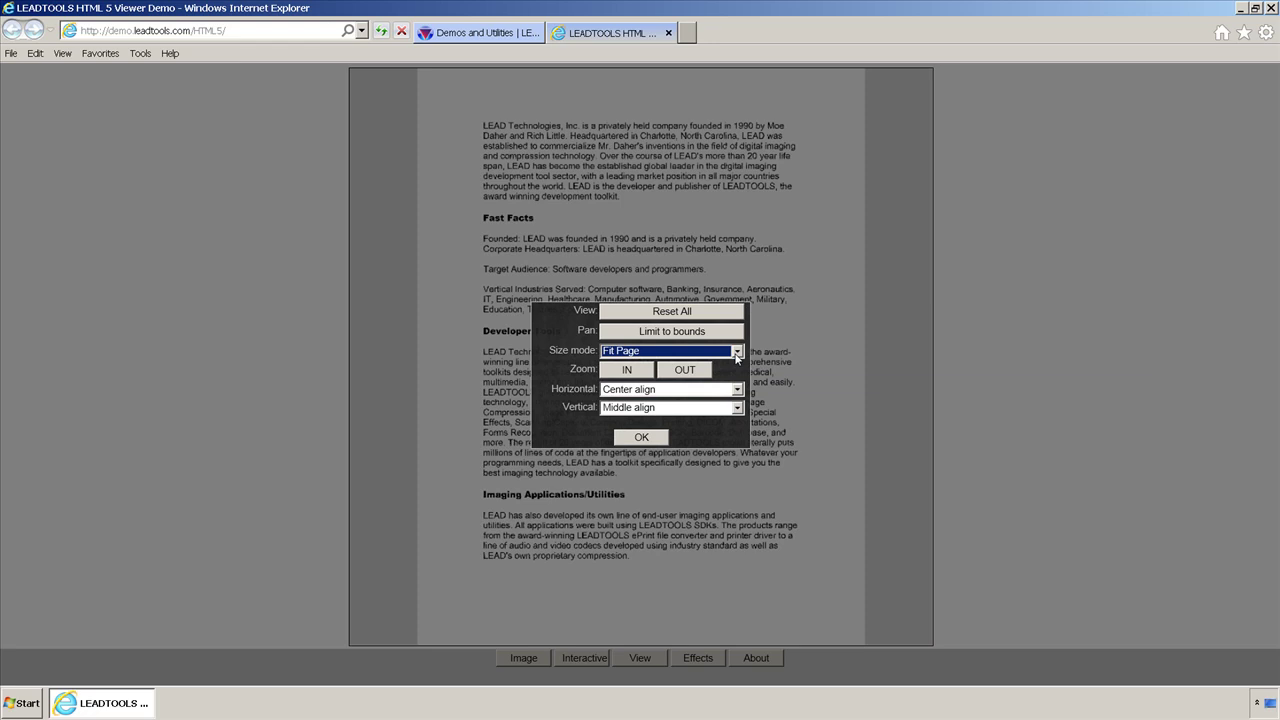
click(736, 352)
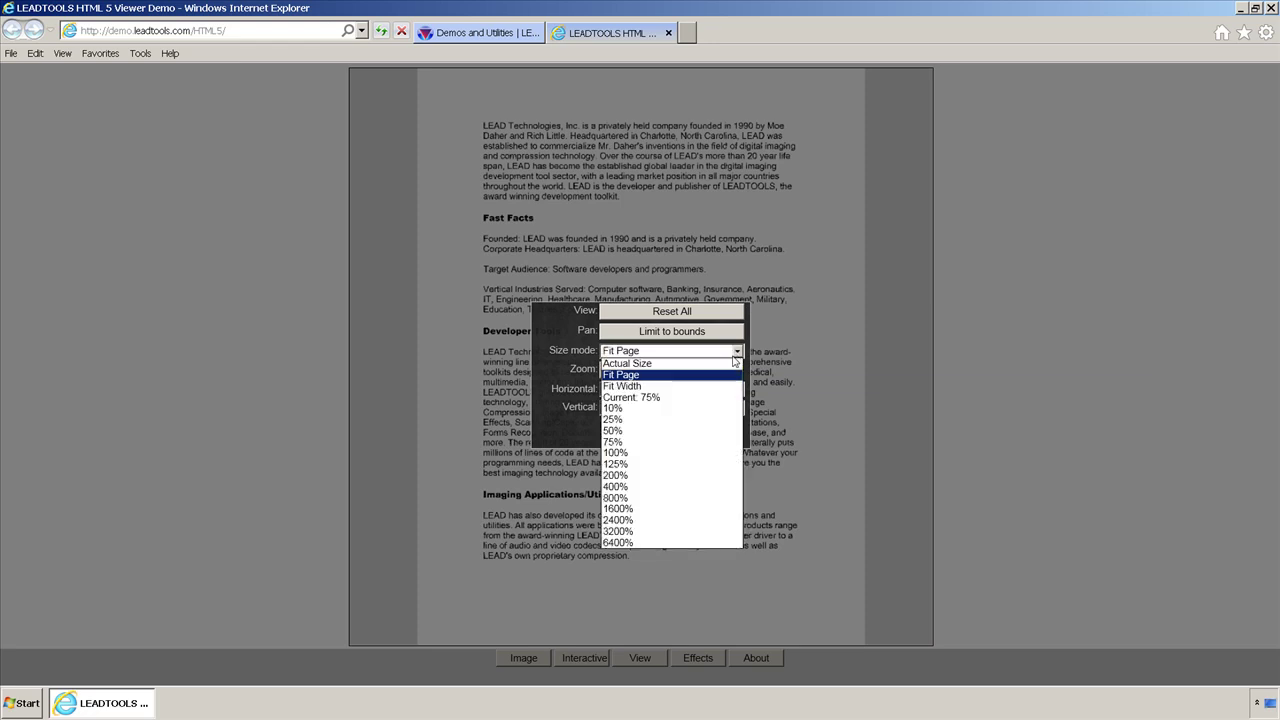
click(714, 389)
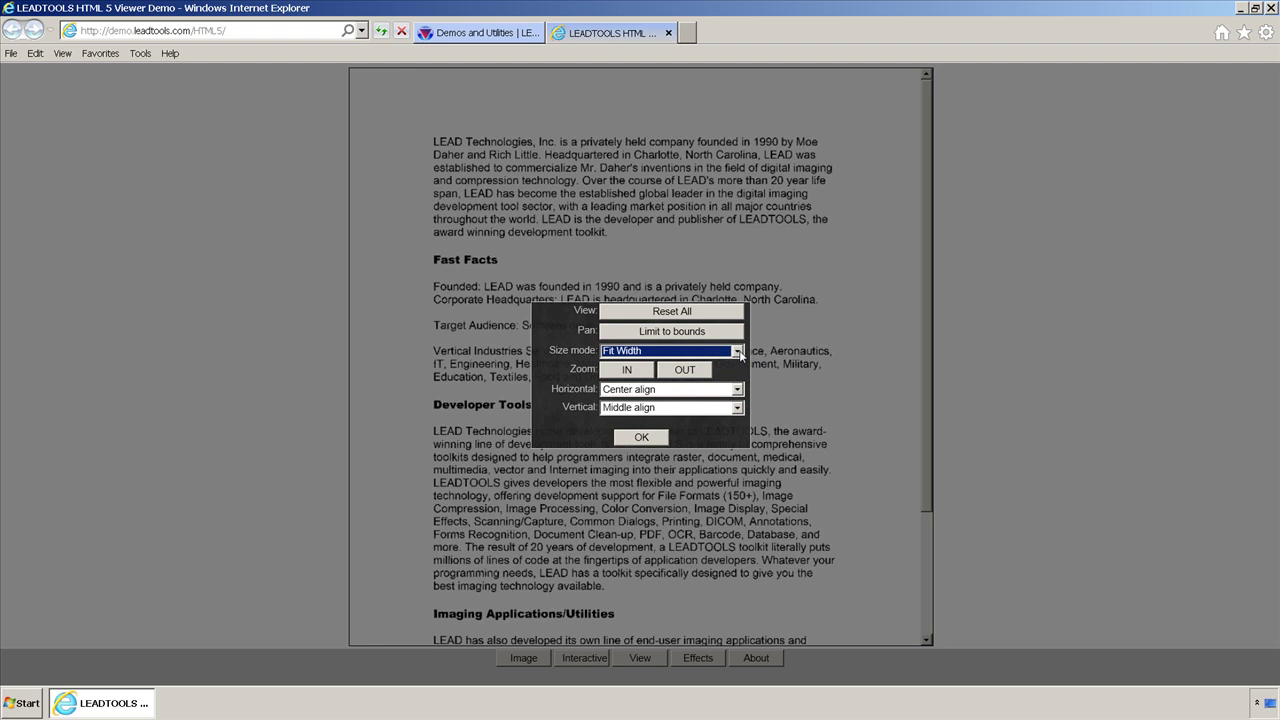
click(737, 352)
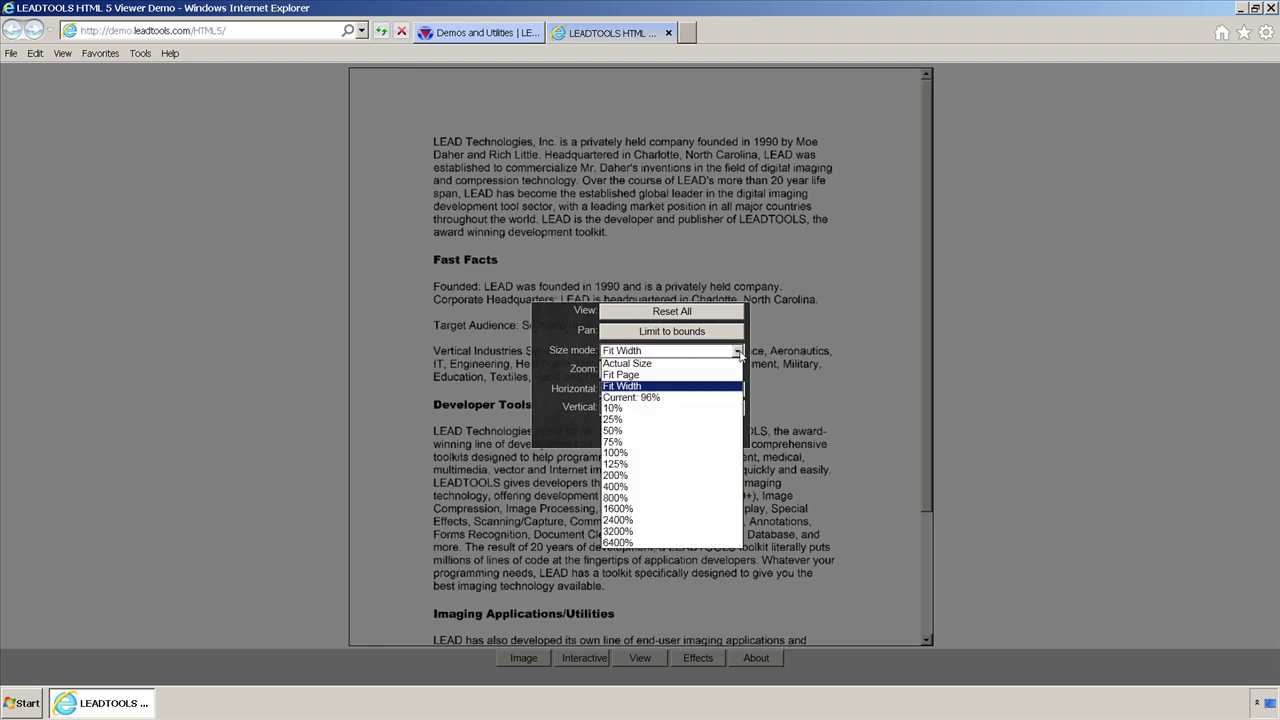
click(700, 464)
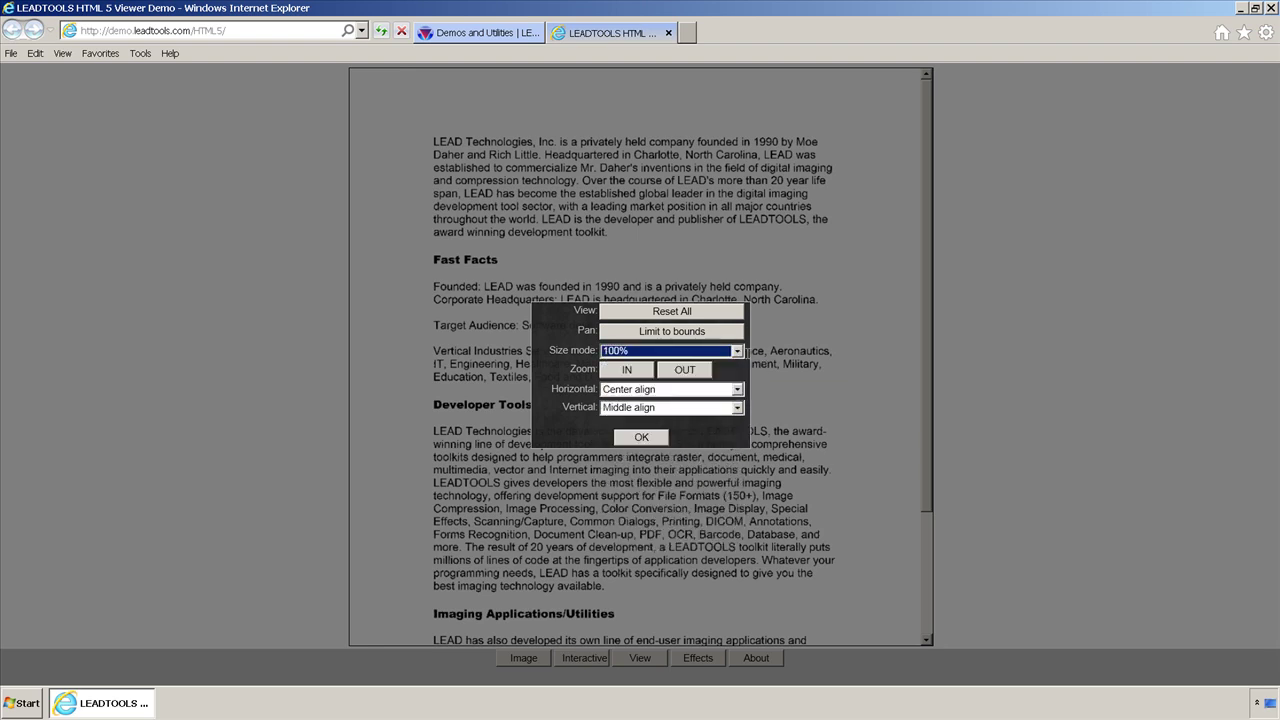
- Set the size mode to 200%, then to 800%
click(737, 351)
click(670, 486)
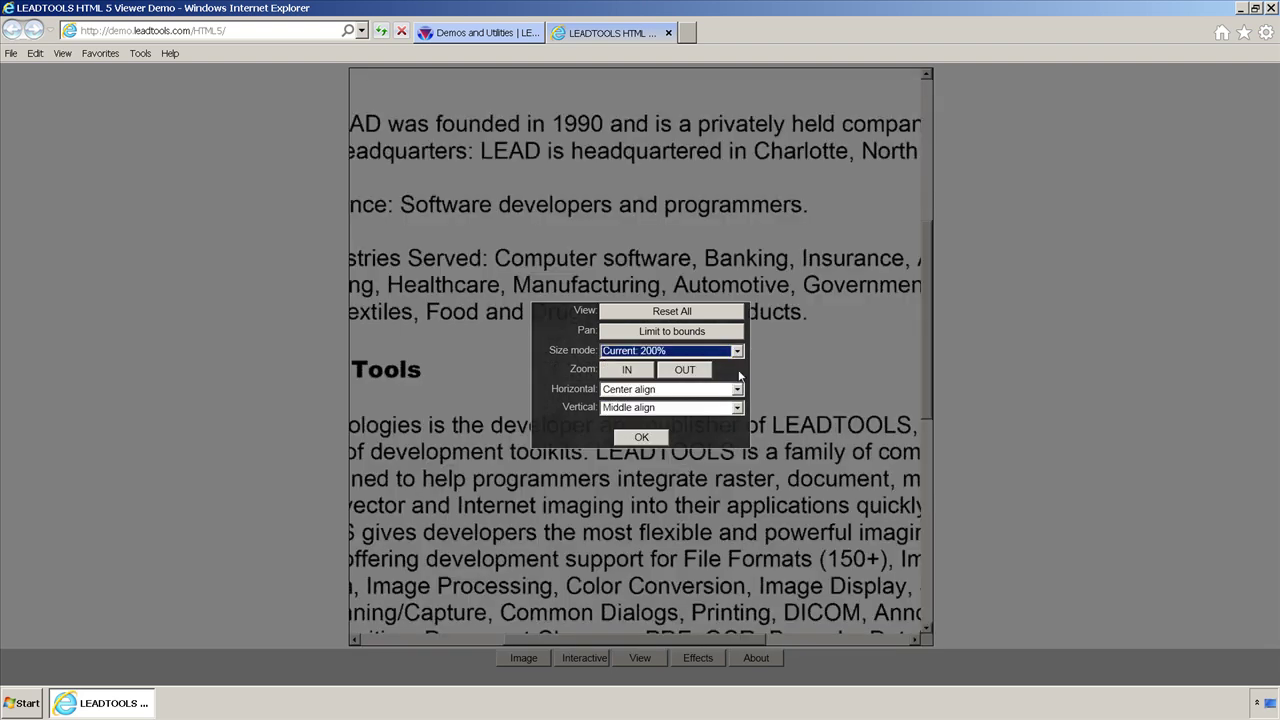
click(738, 352)
click(671, 500)
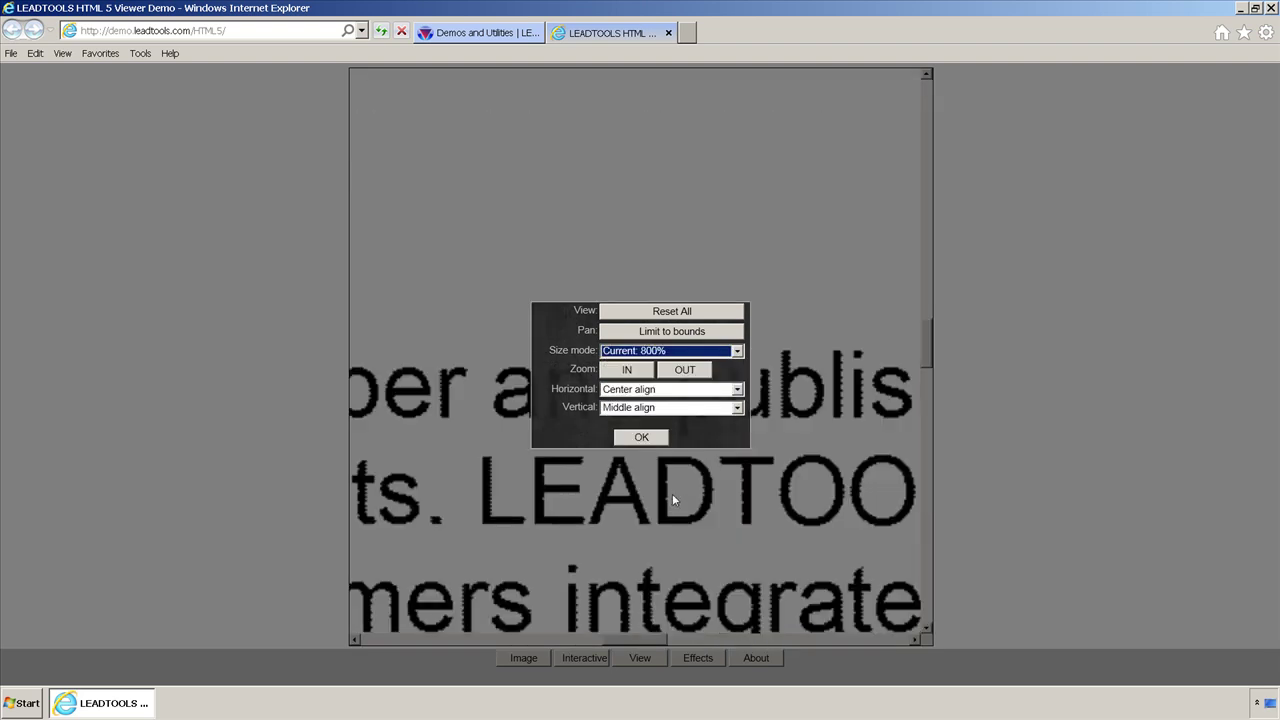
- Zoom in two steps, then out eight steps until the page shows at 43%
click(642, 375)
click(642, 375)
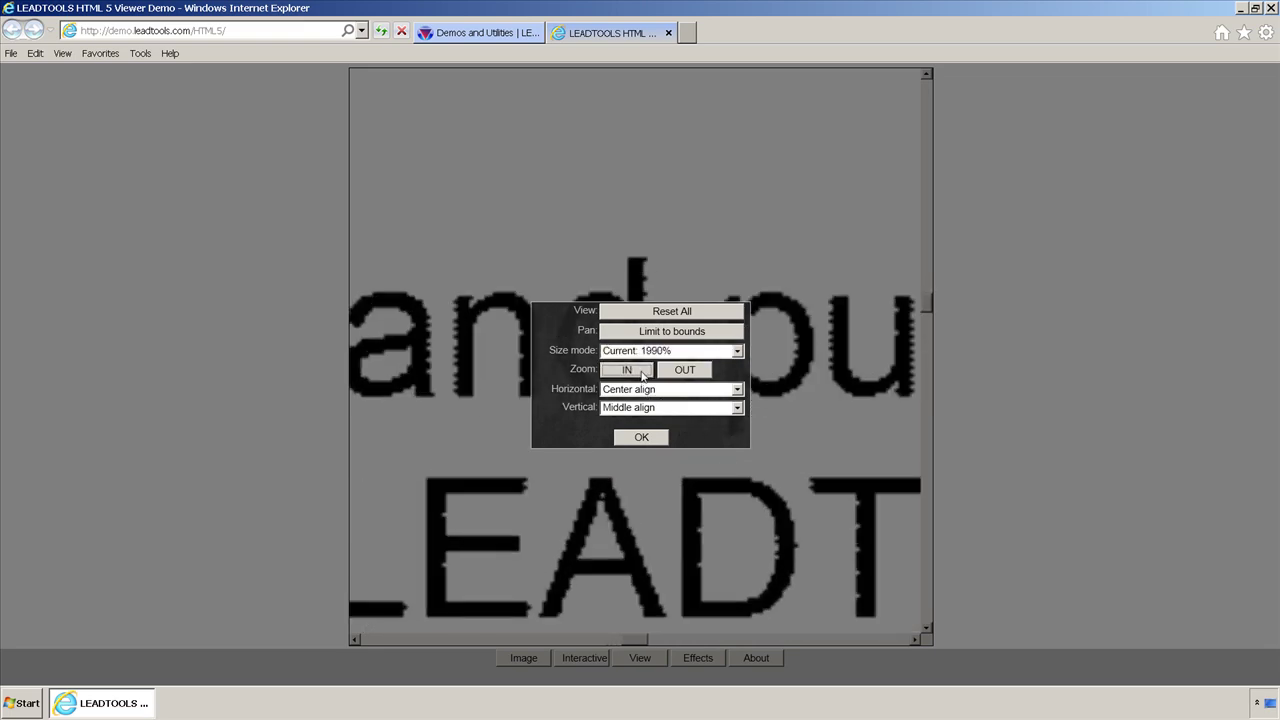
click(676, 376)
click(676, 376)
click(676, 376)
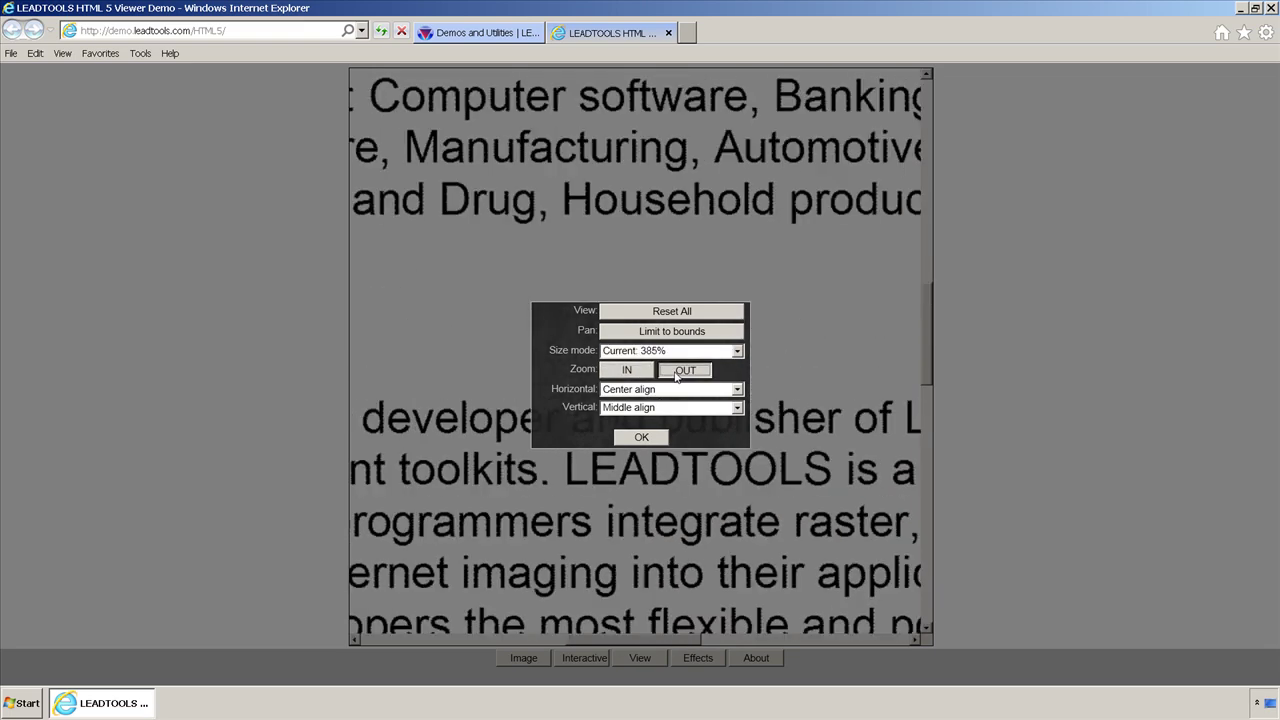
click(676, 376)
click(676, 376)
click(676, 376)
click(676, 376)
click(676, 376)
click(676, 376)
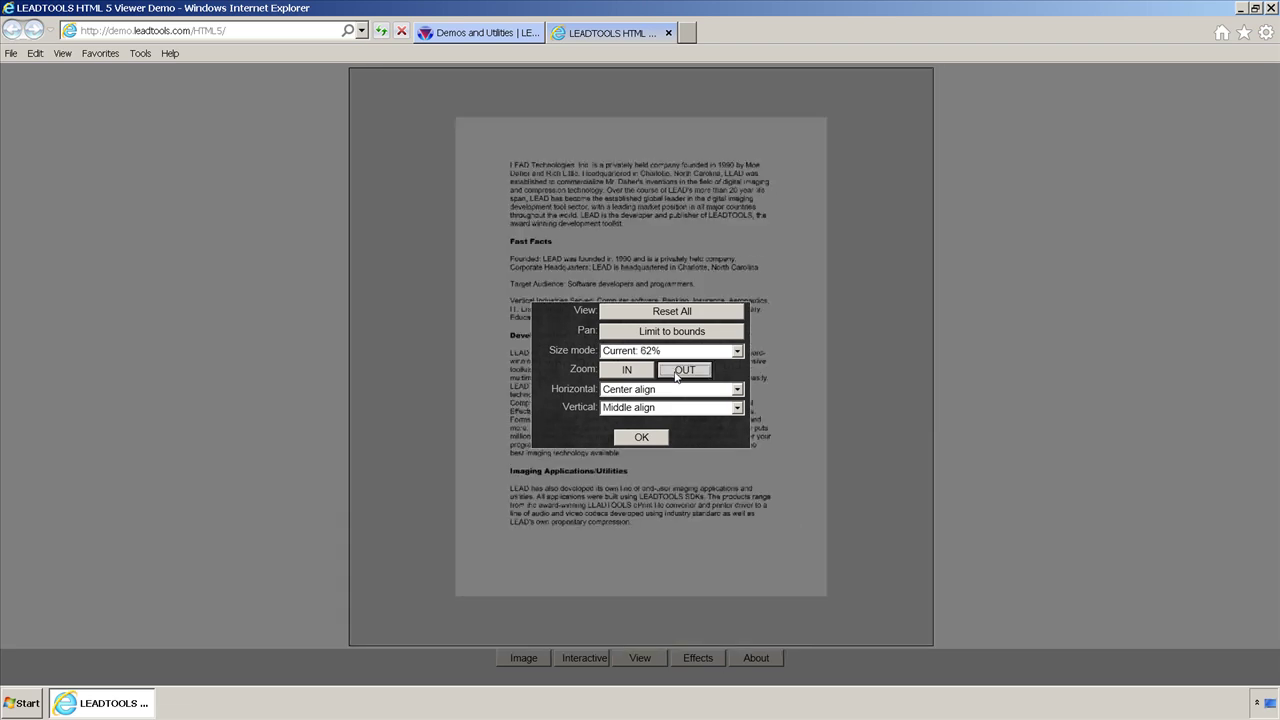
click(676, 376)
click(676, 376)
- Try Left, Right, Top and Bottom alignment, return to Center/Middle, then Reset All
click(736, 389)
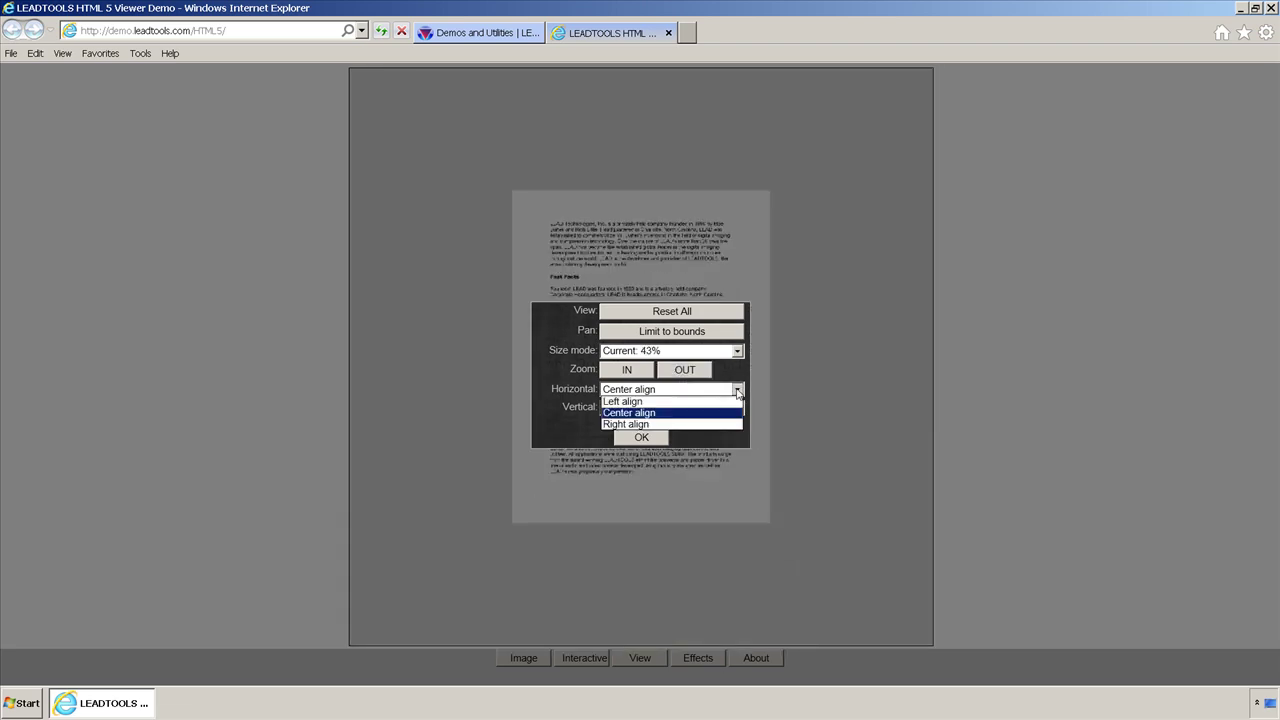
click(718, 408)
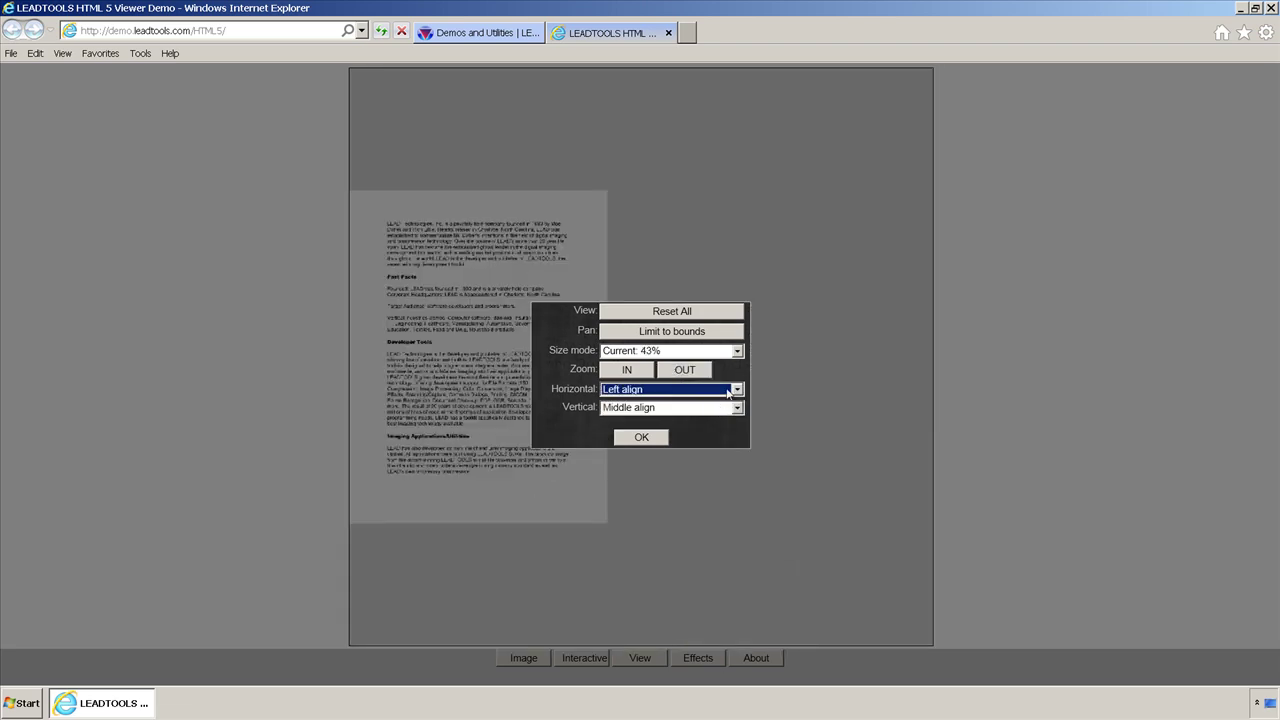
click(727, 389)
click(696, 421)
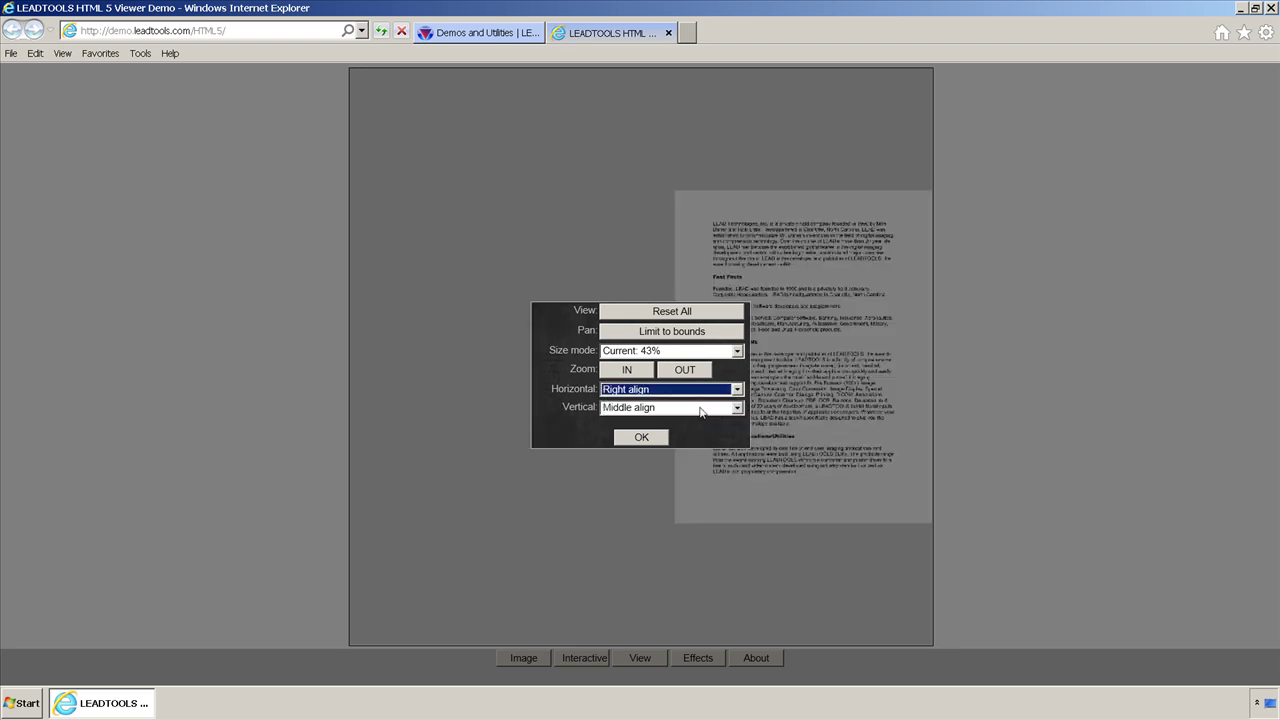
click(700, 407)
click(700, 419)
click(700, 410)
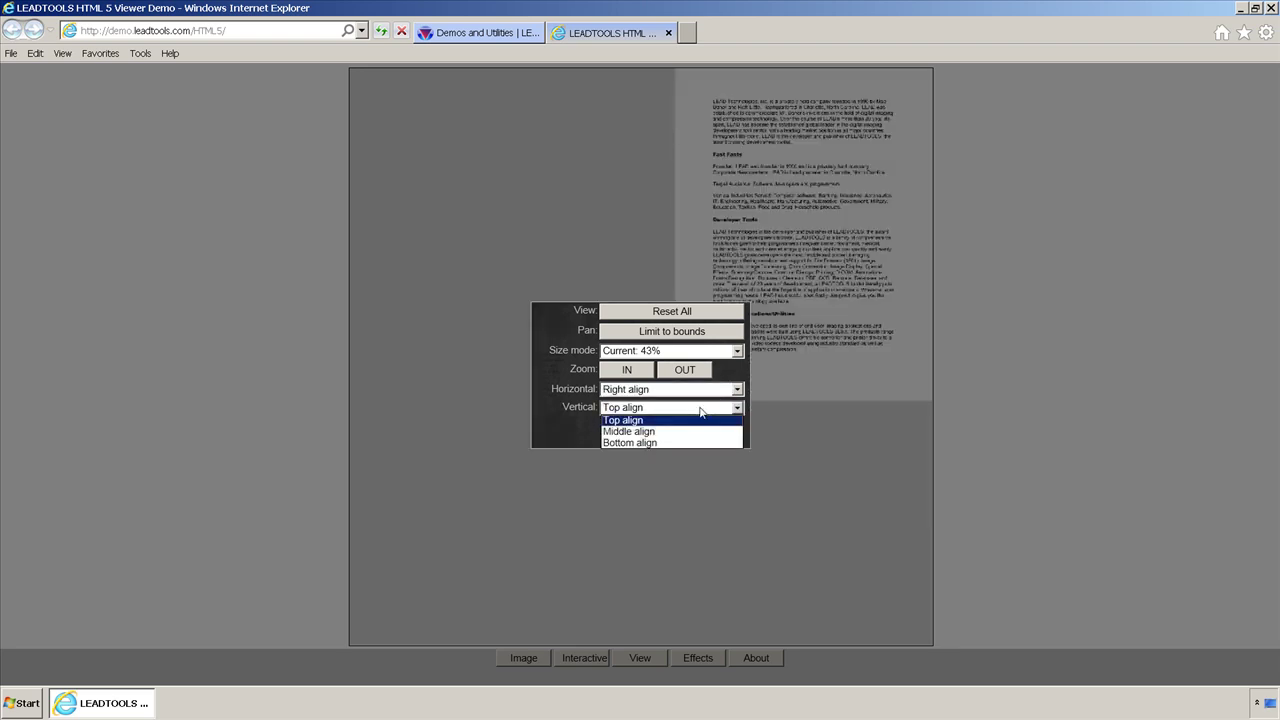
click(686, 443)
click(698, 410)
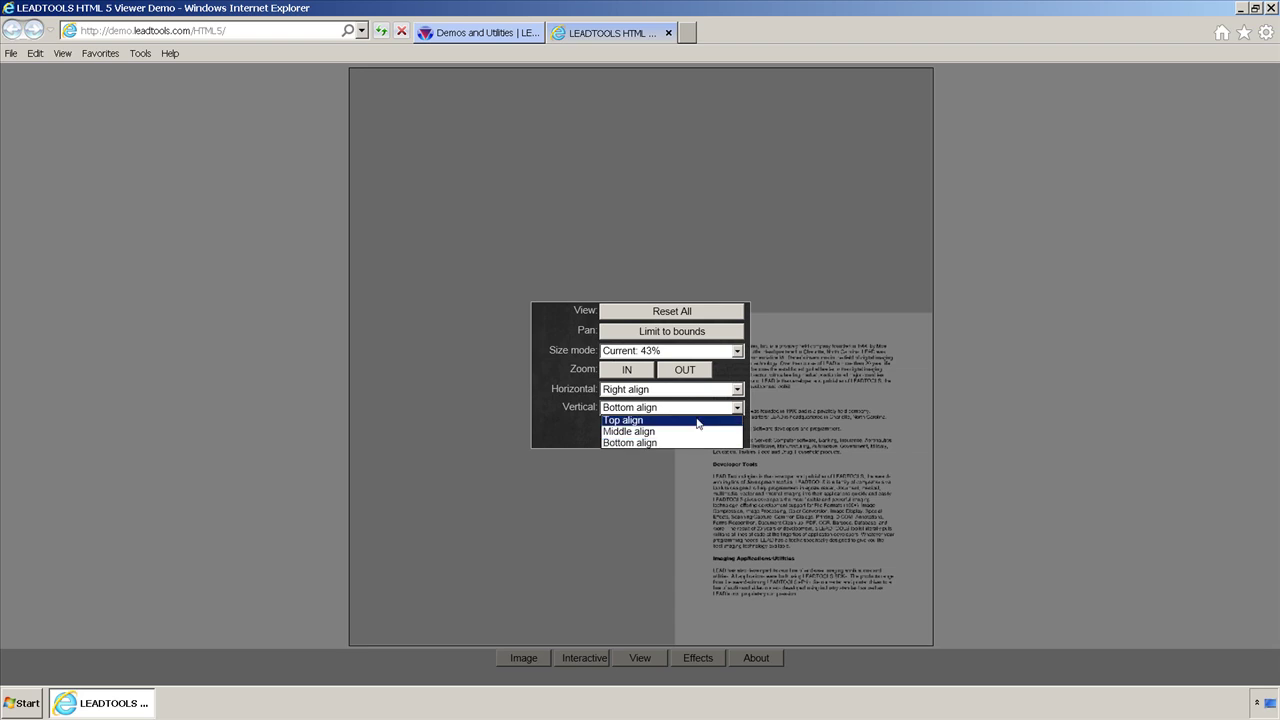
click(697, 431)
click(698, 398)
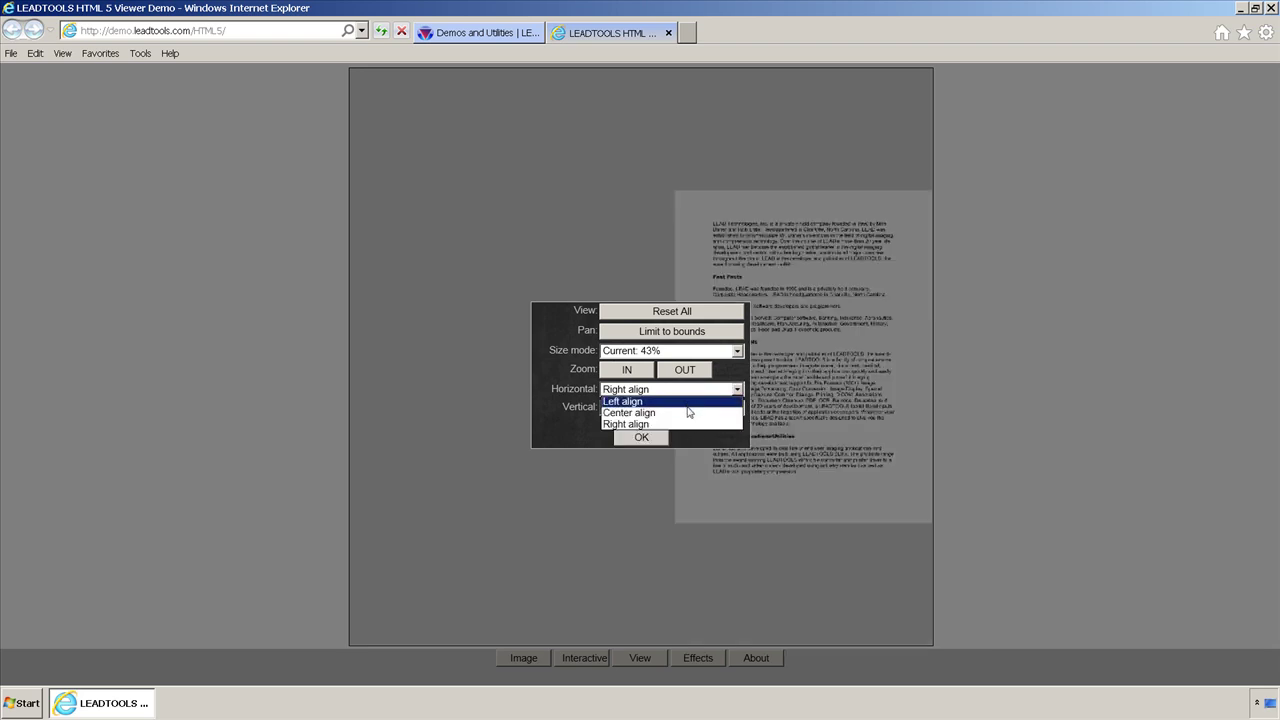
click(687, 412)
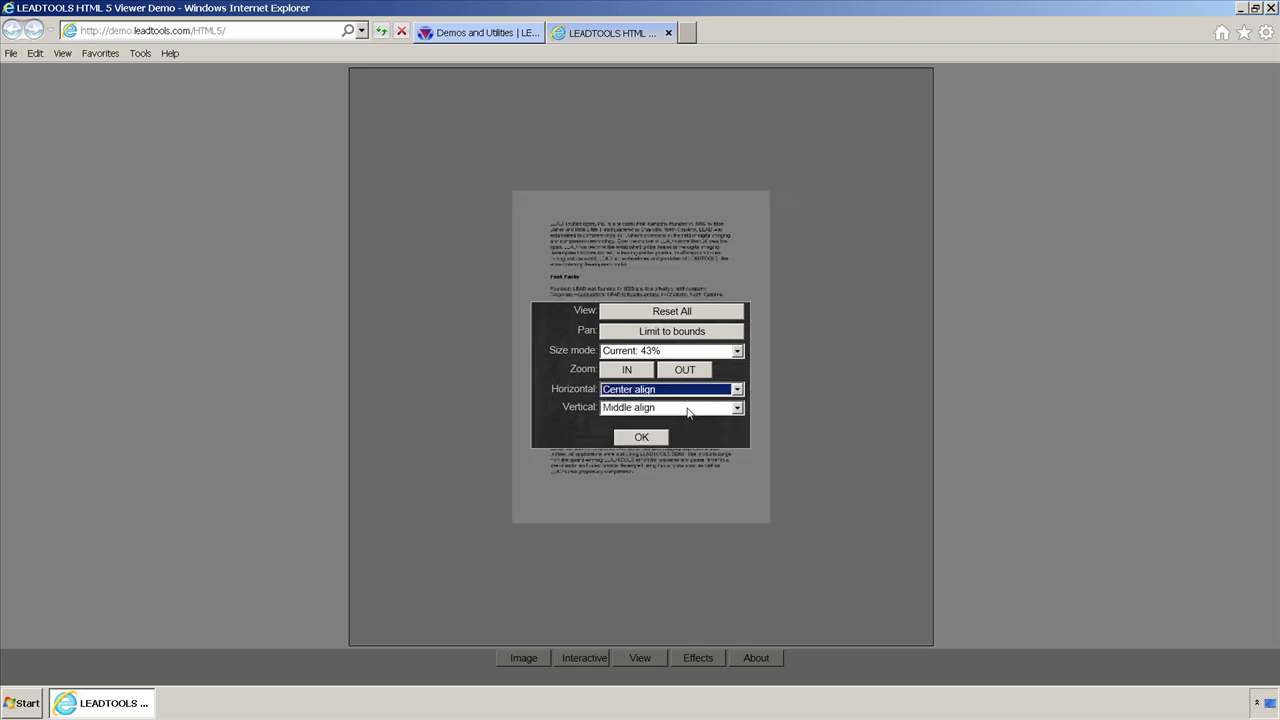
click(673, 313)
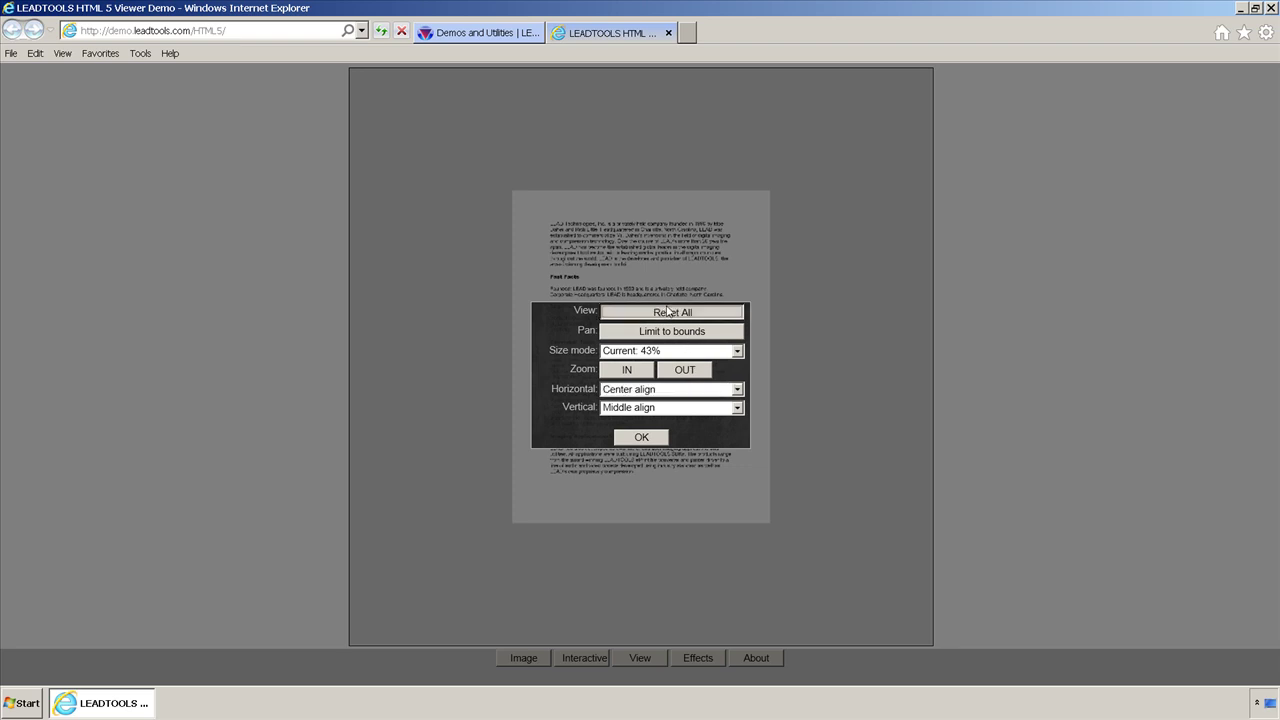
- Set panning to Unlimited and drag the page up and to the left
click(670, 333)
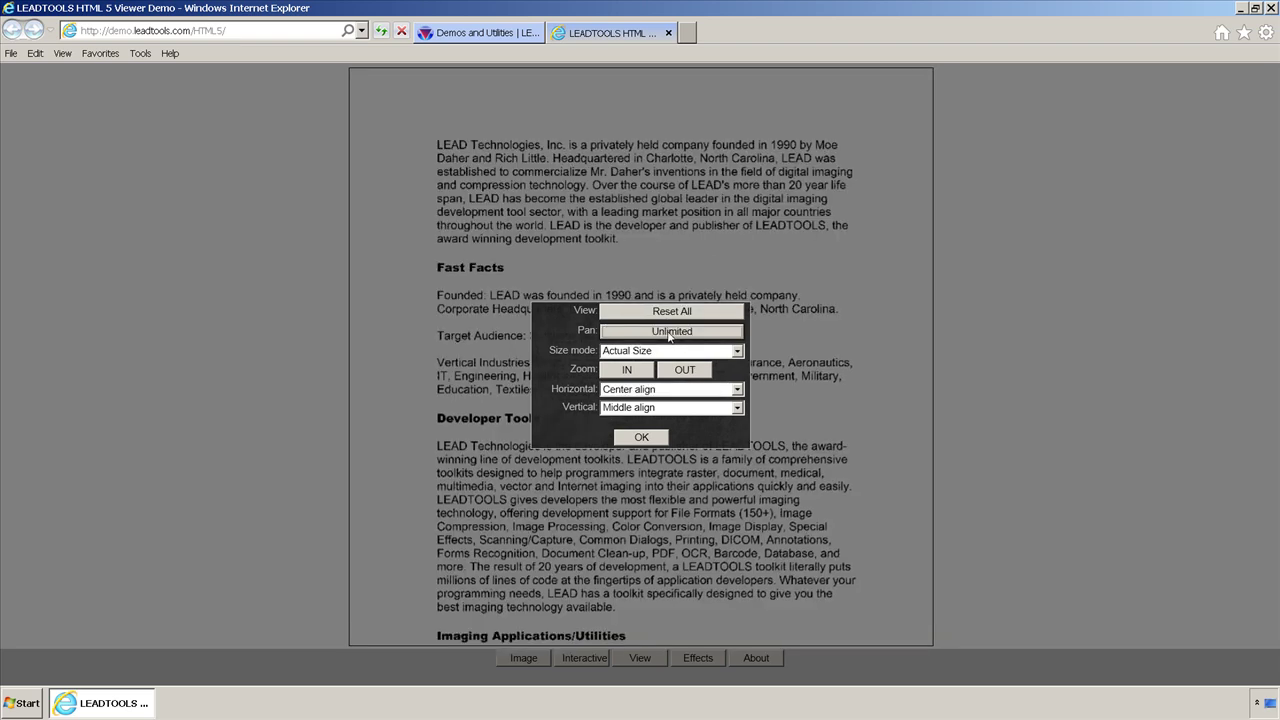
click(641, 437)
drag(645, 446, 624, 508)
- Set panning back to Limit to bounds in the View options
click(642, 663)
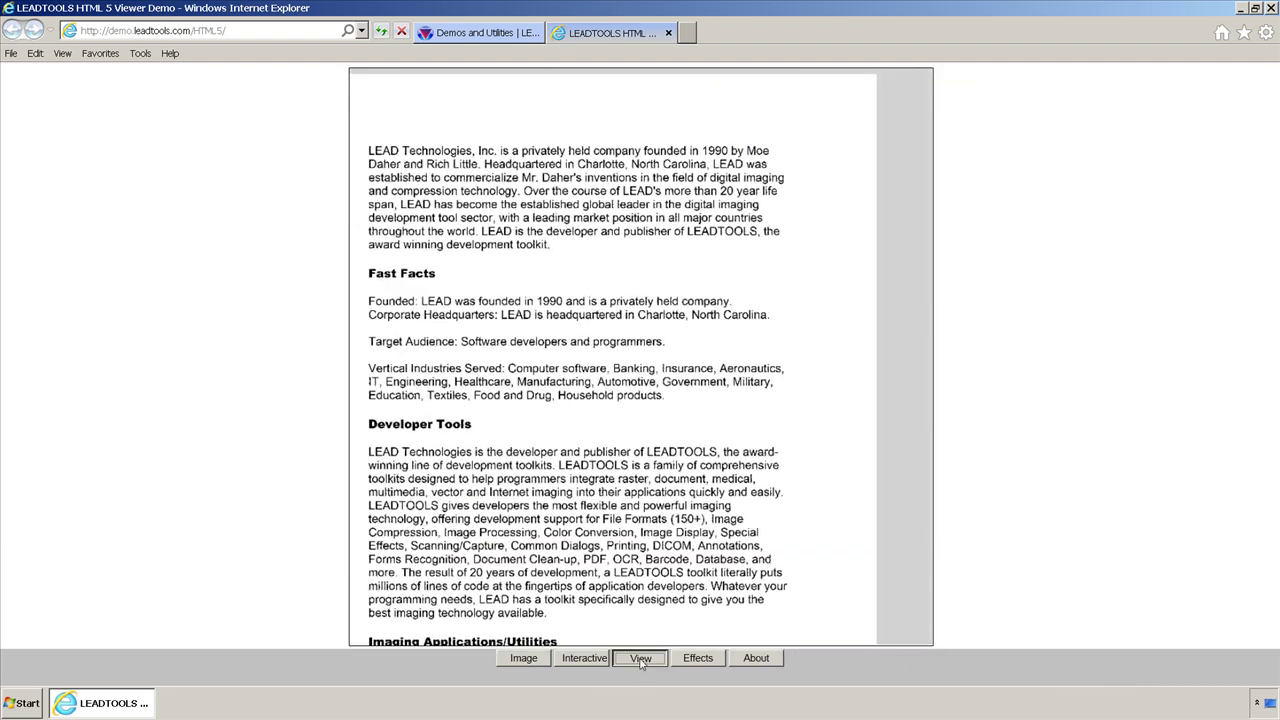
click(705, 340)
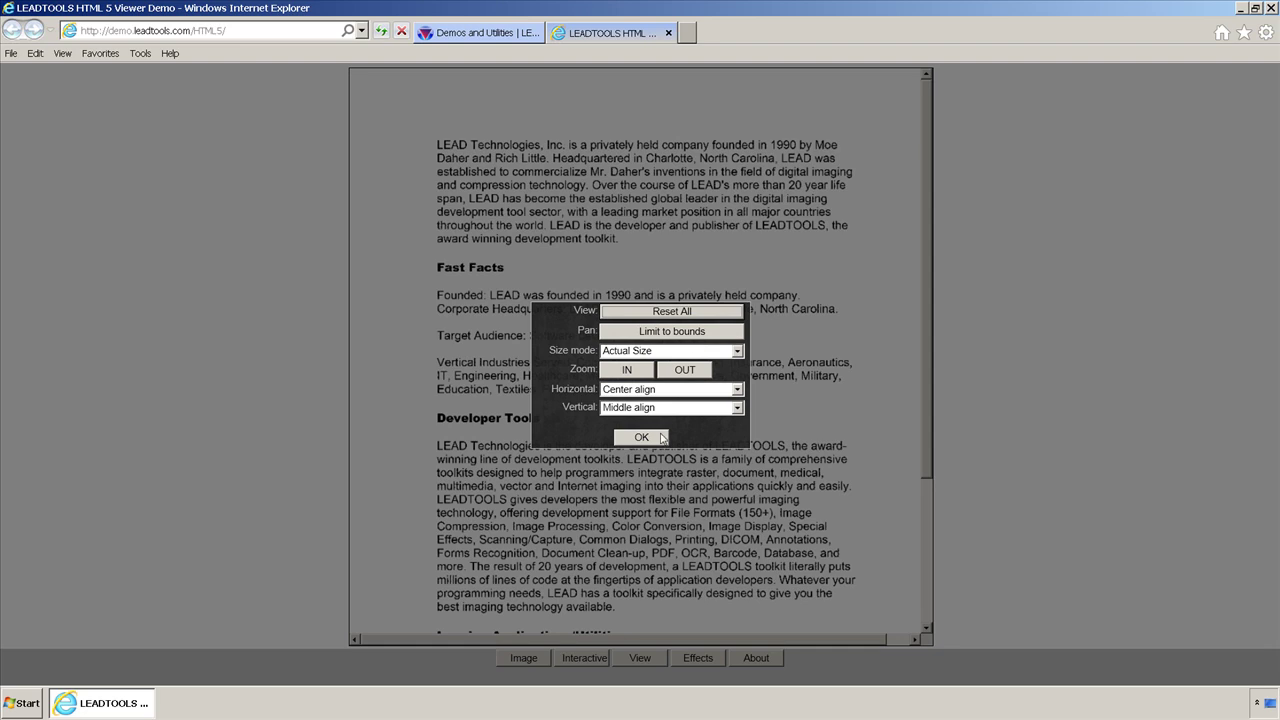
click(645, 439)
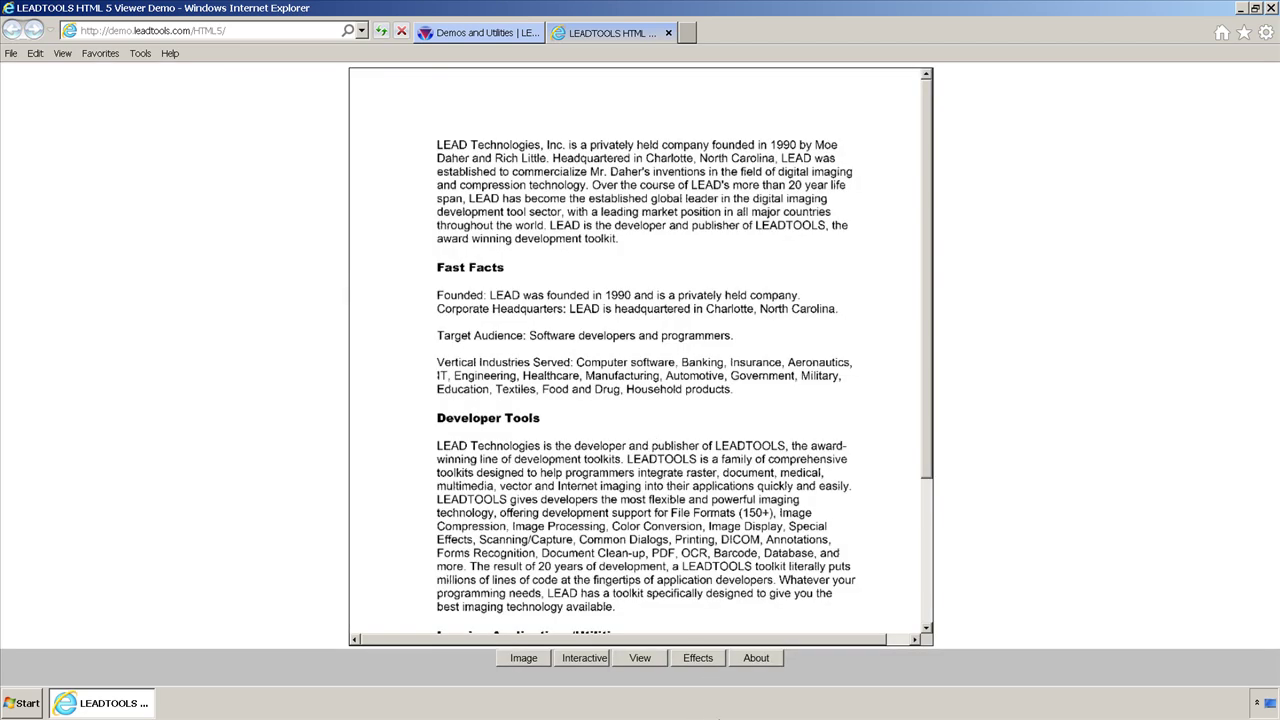
- Turn Flip off, toggle Reverse on and off, then rotate 30° three times and 90° twice
click(711, 658)
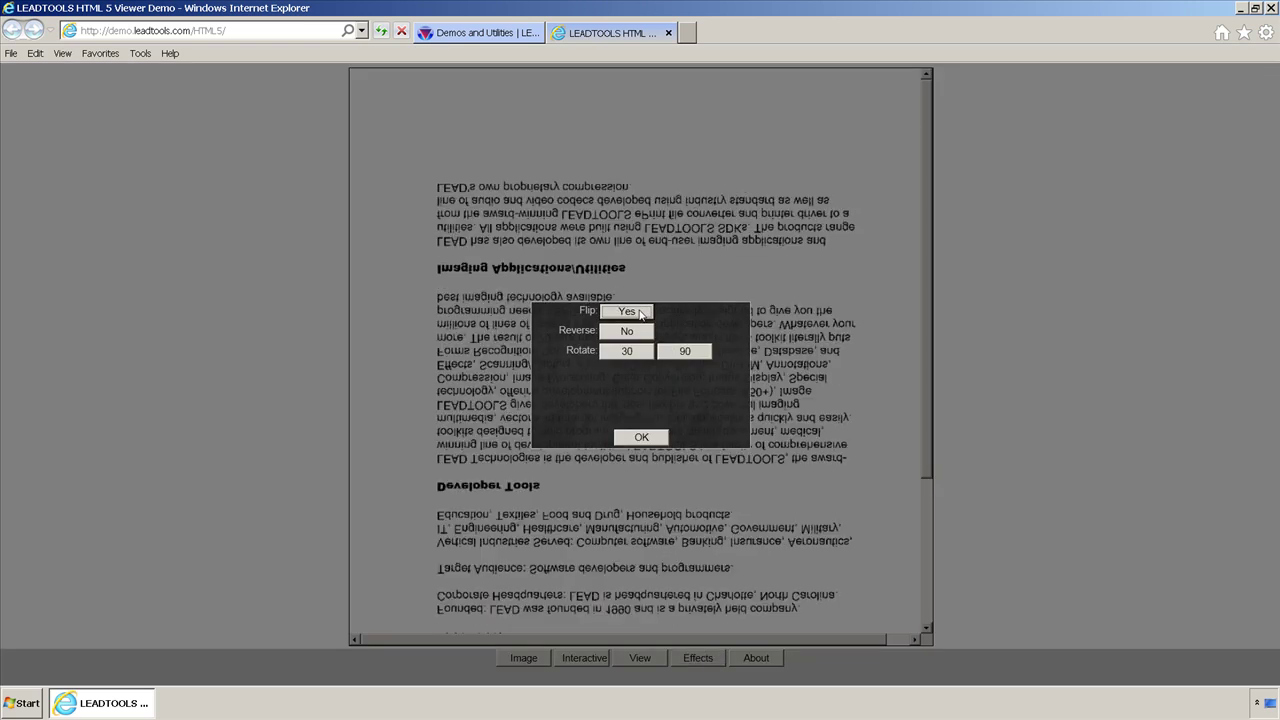
click(640, 313)
click(627, 335)
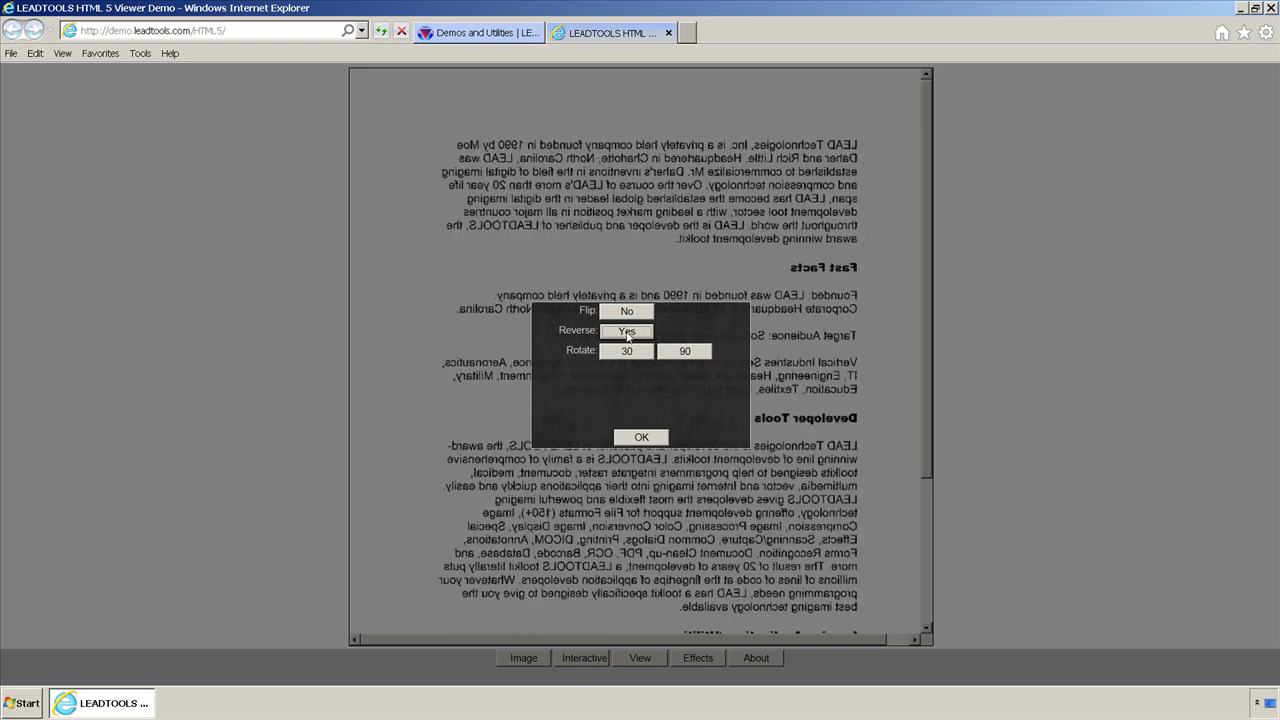
click(627, 333)
click(627, 354)
click(627, 354)
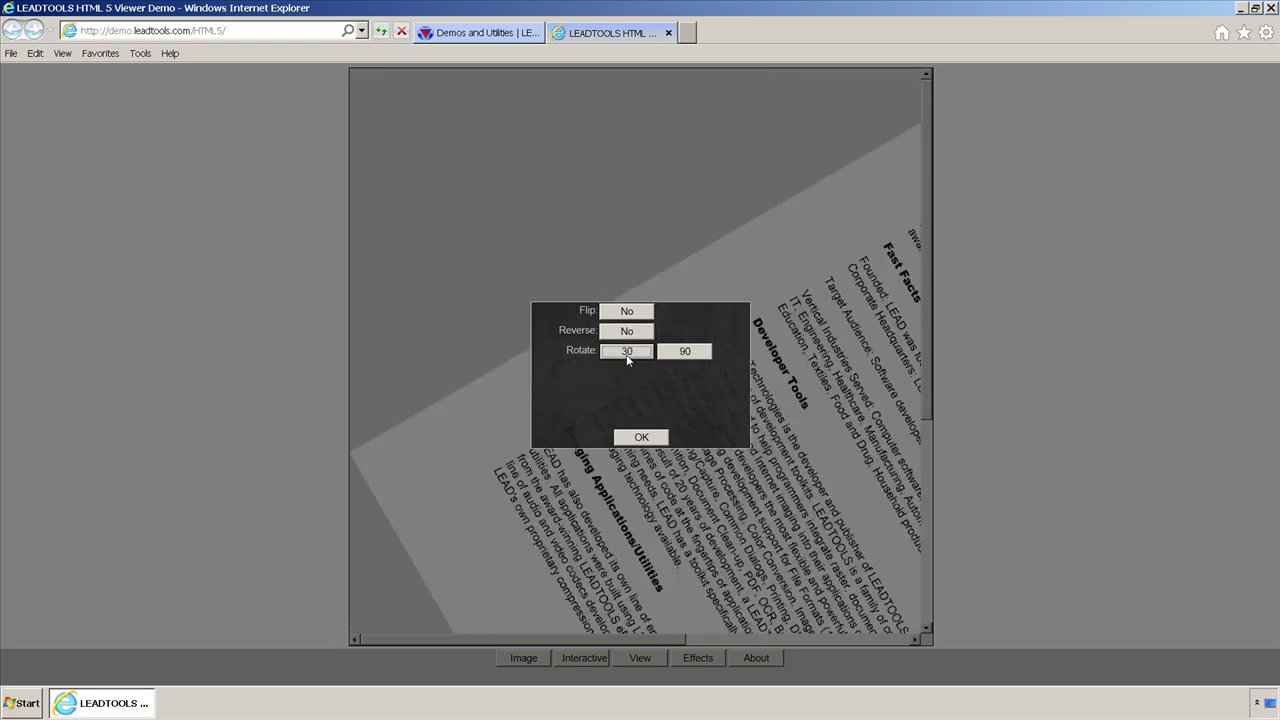
click(627, 354)
click(699, 358)
click(699, 358)
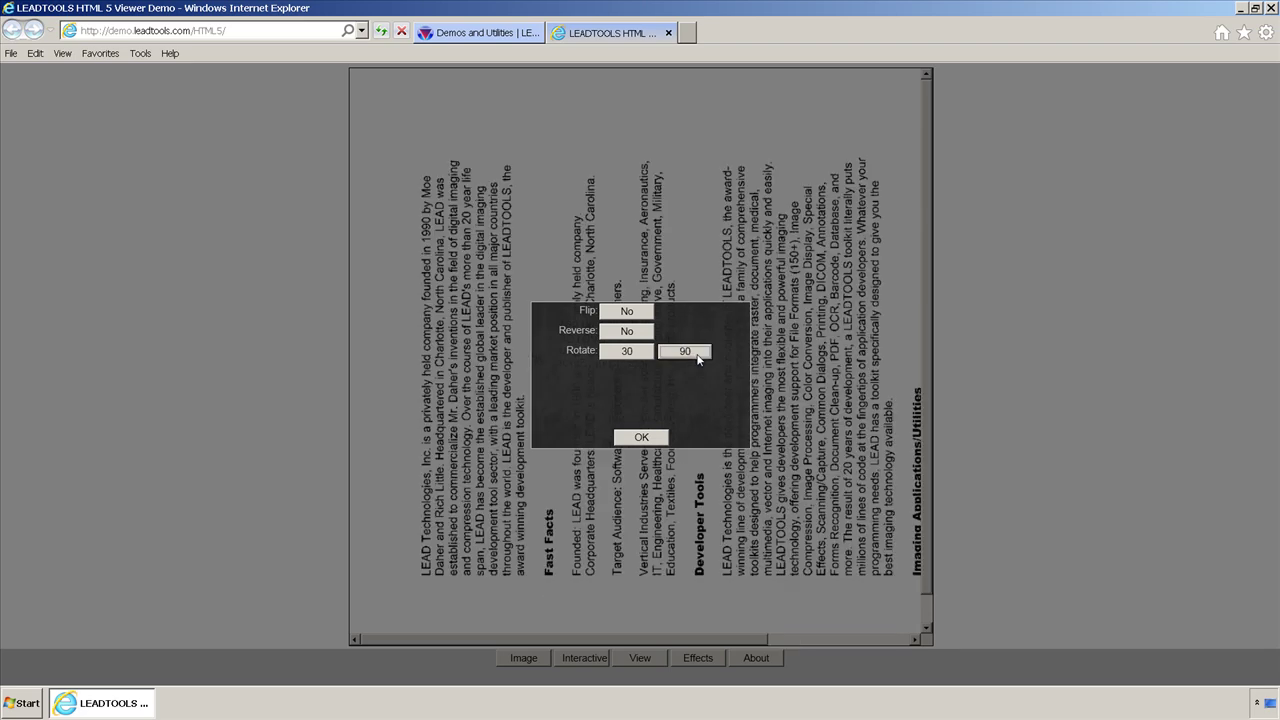